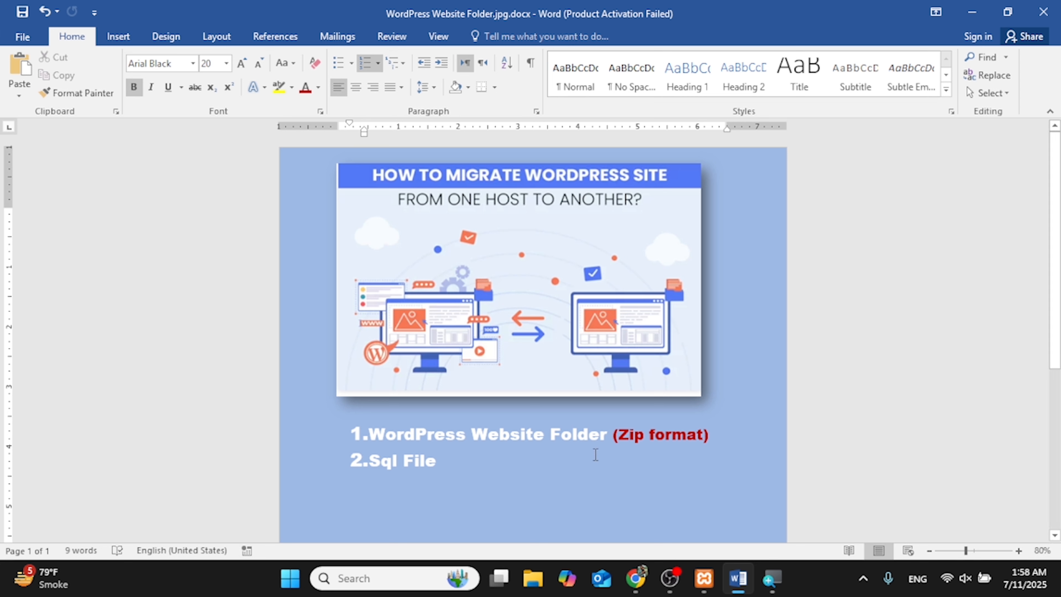
Step: Highlight the '(Zip format)' and 'Sql File' requirements in Word, then switch to the WordPress dashboard
scroll(428, 477, up, 3)
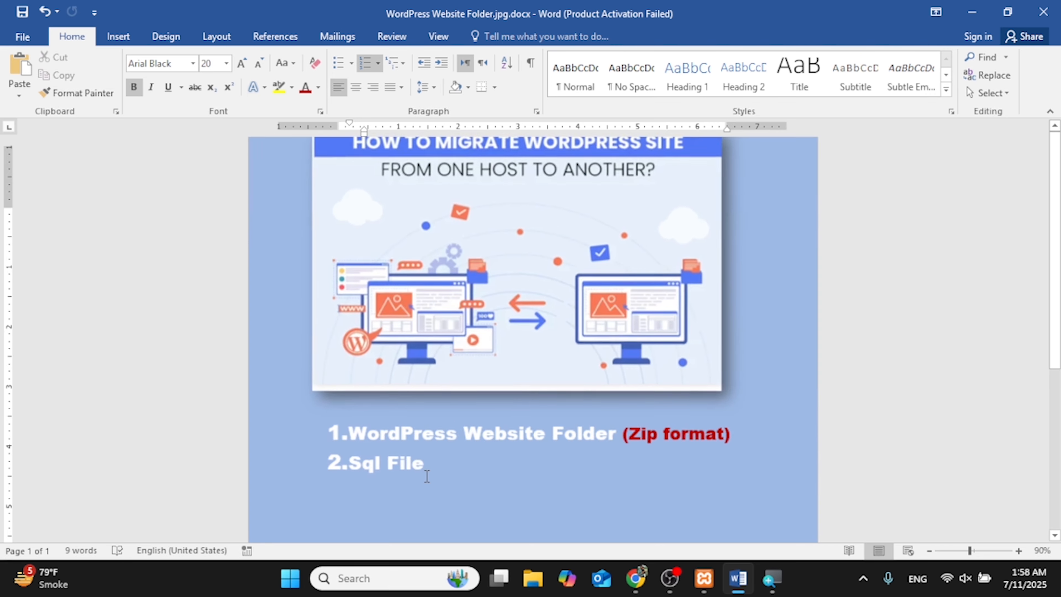
scroll(356, 457, up, 1)
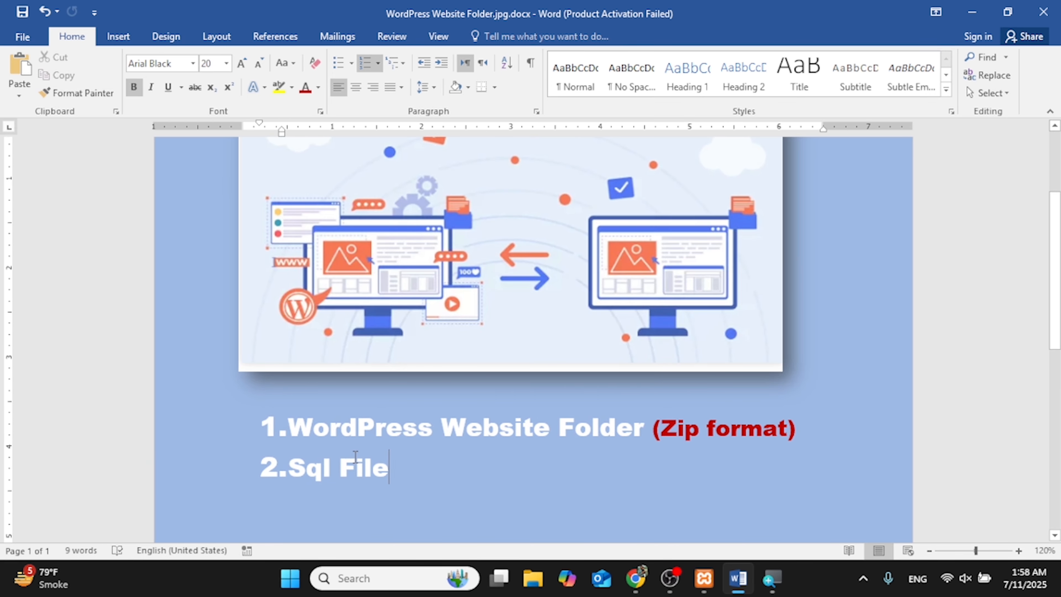
drag(667, 420, 792, 428)
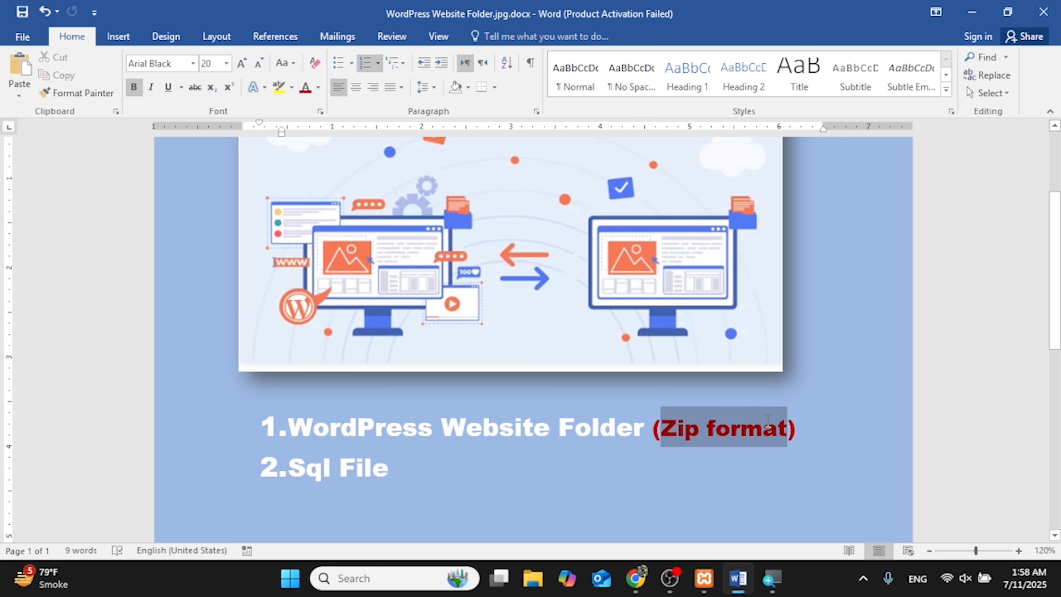
click(401, 460)
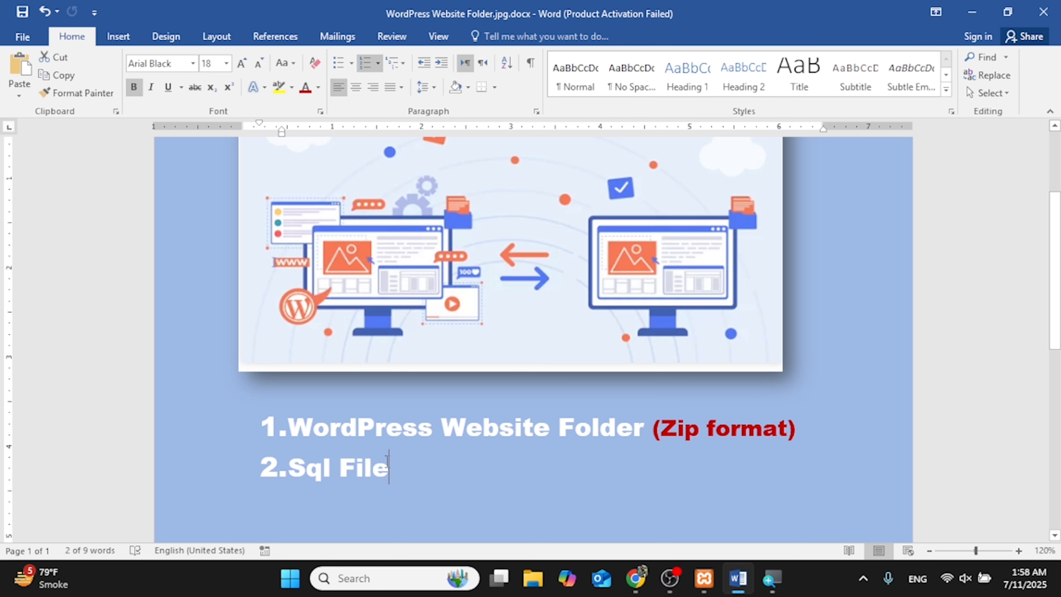
drag(388, 464, 289, 467)
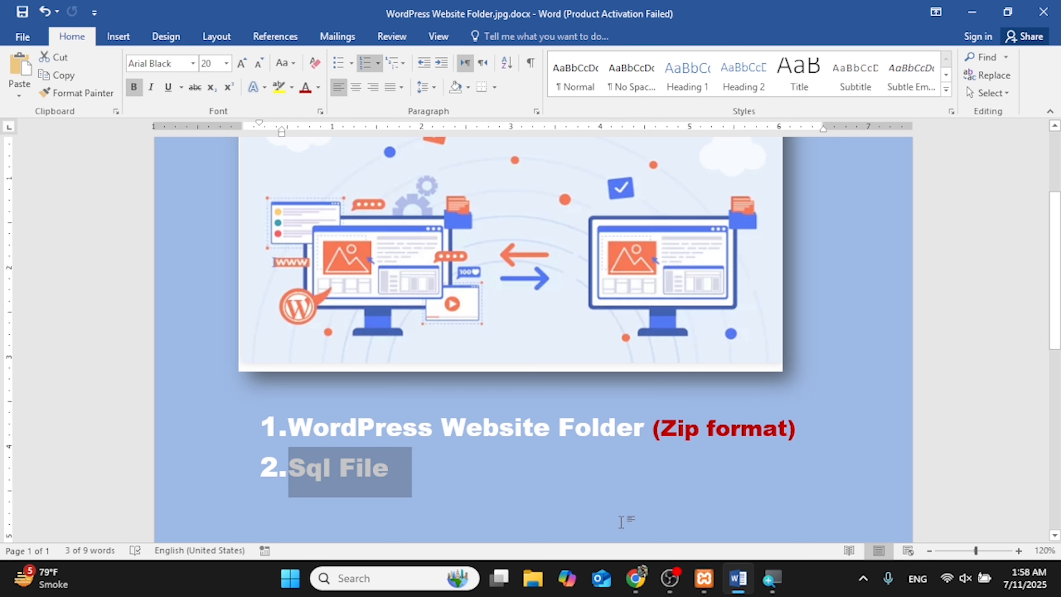
click(640, 579)
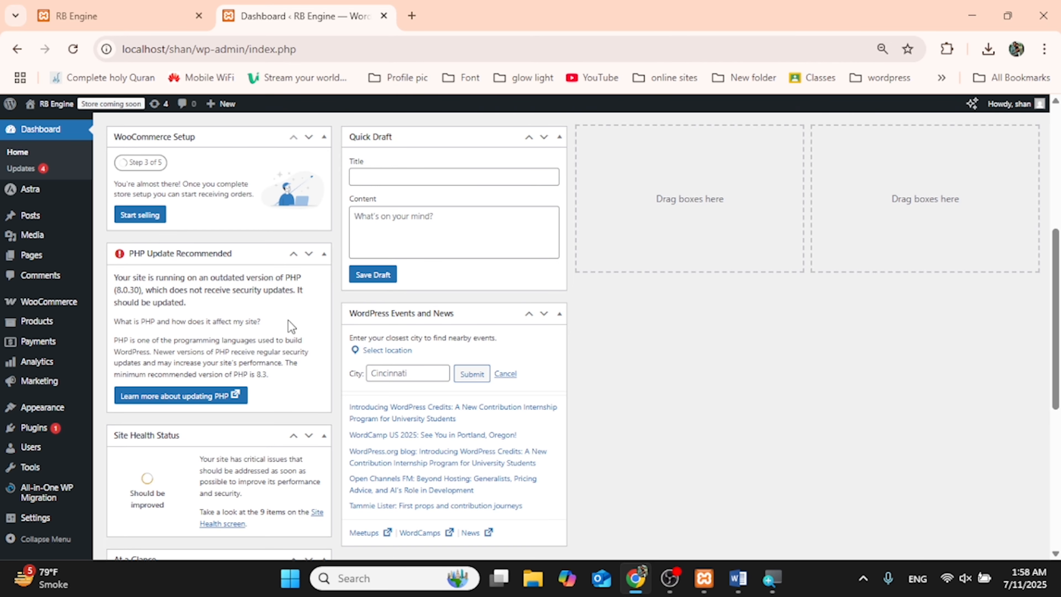
Step: View the RB Engine Shop page listing the T-Shirts product at Rs 1,400 – Rs 1,800
mouse_move(95, 236)
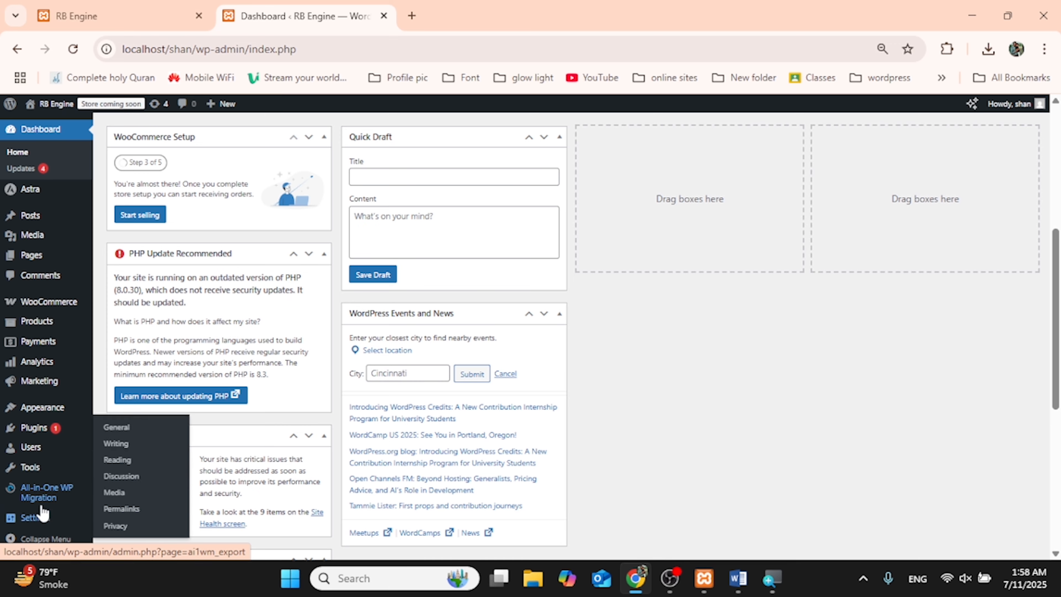
mouse_move(45, 506)
scroll(46, 501, down, 2)
scroll(42, 460, up, 8)
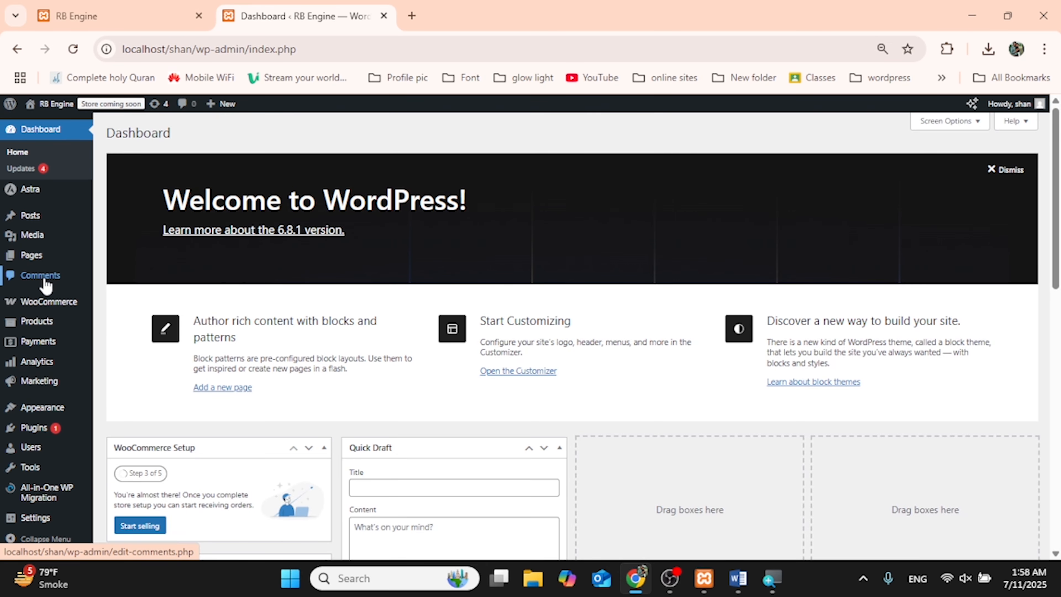
click(83, 18)
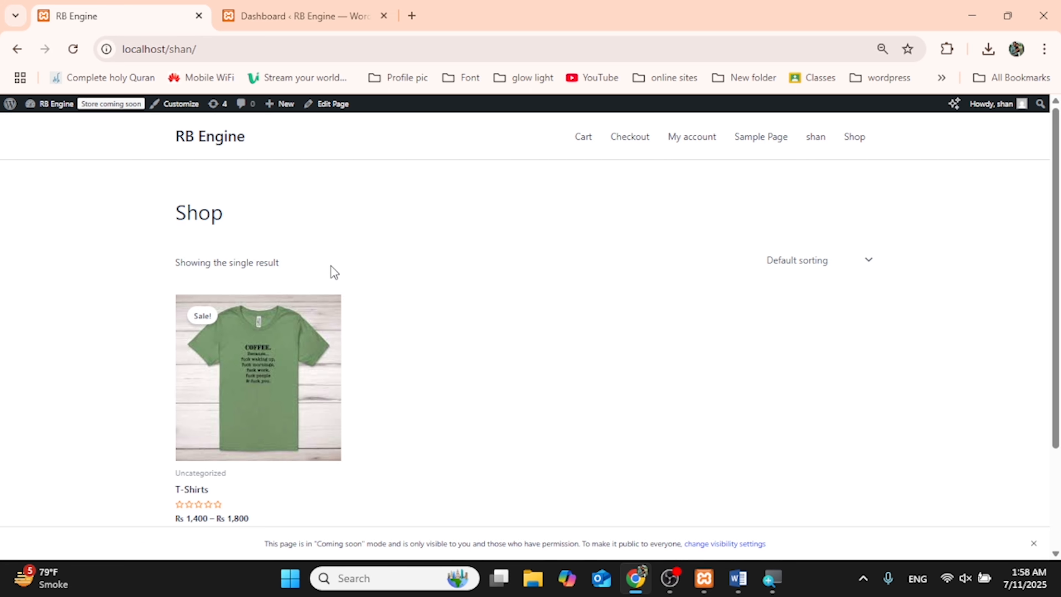
Step: Close the browser, clear the windows and browse to C:\xampp\htdocs in File Explorer
click(1043, 16)
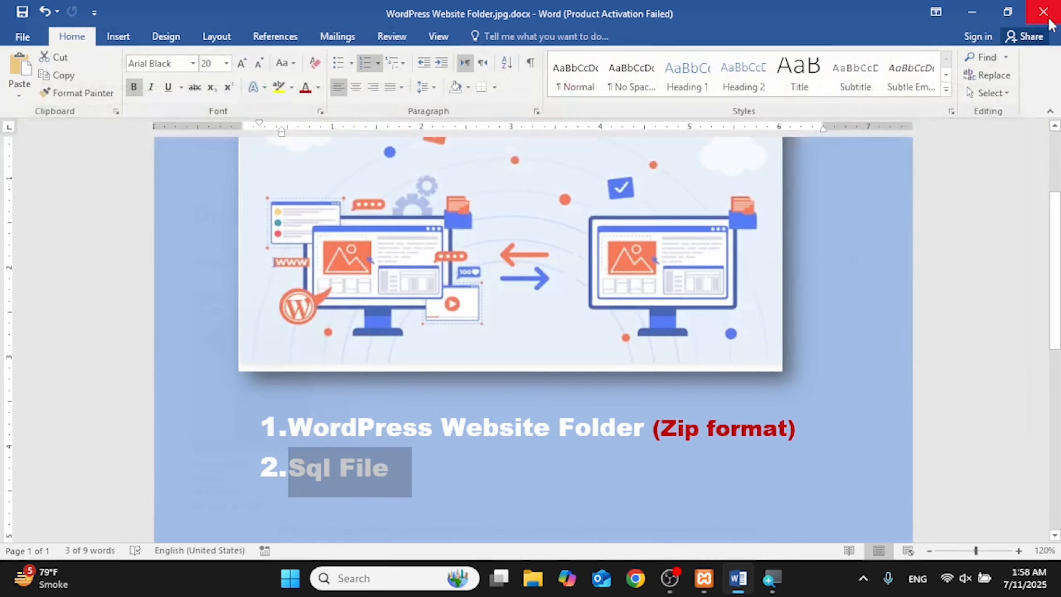
click(972, 12)
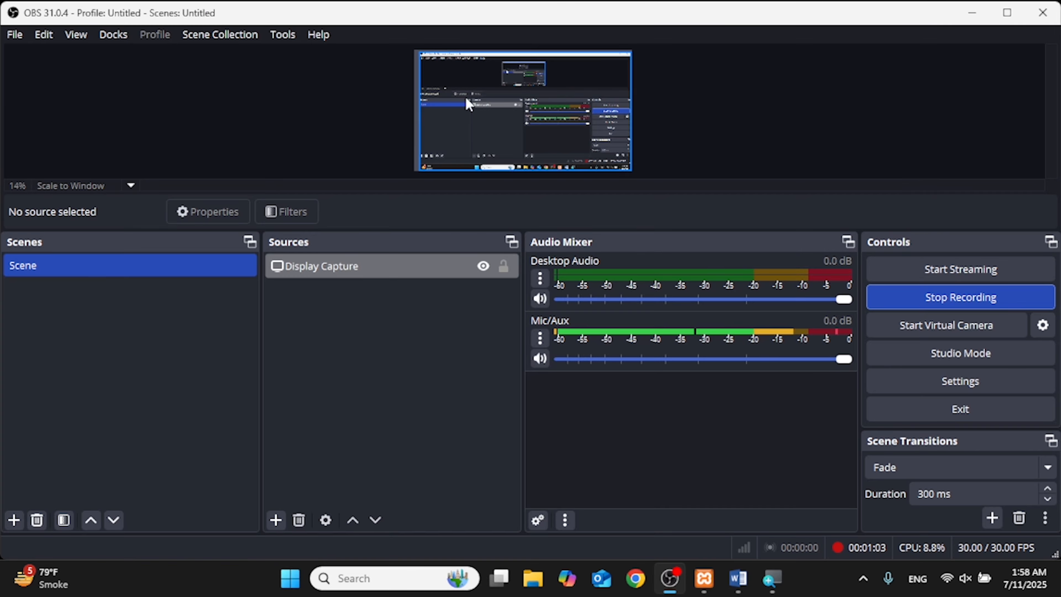
click(985, 17)
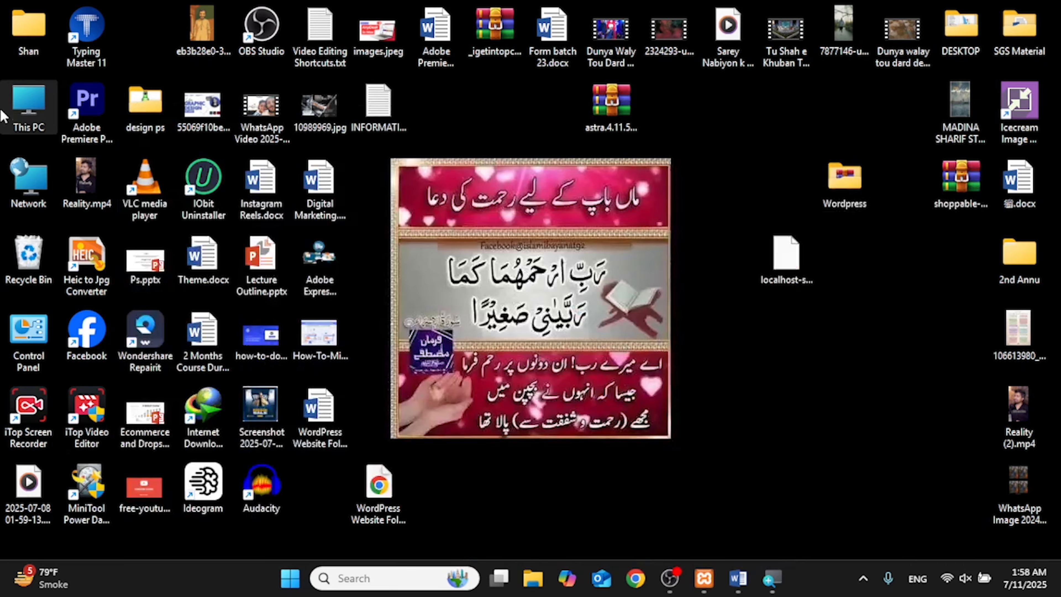
double_click(9, 101)
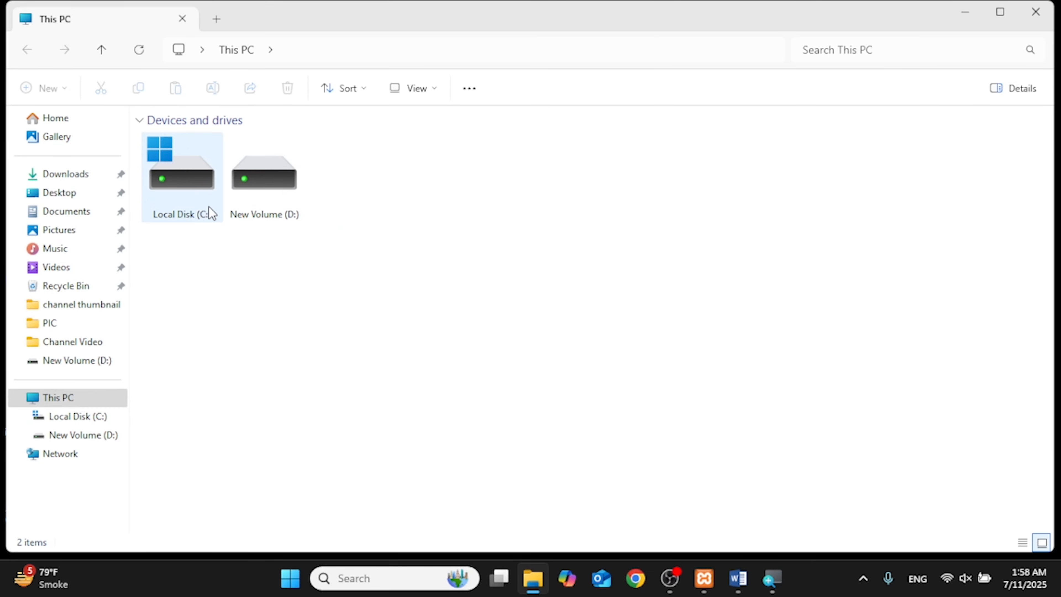
click(211, 214)
double_click(211, 214)
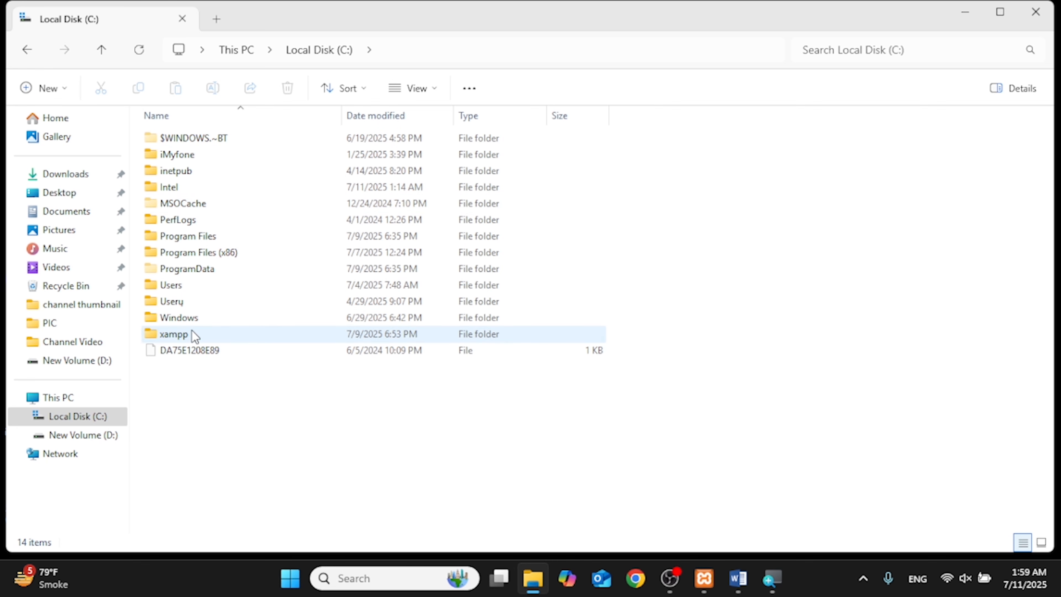
double_click(184, 334)
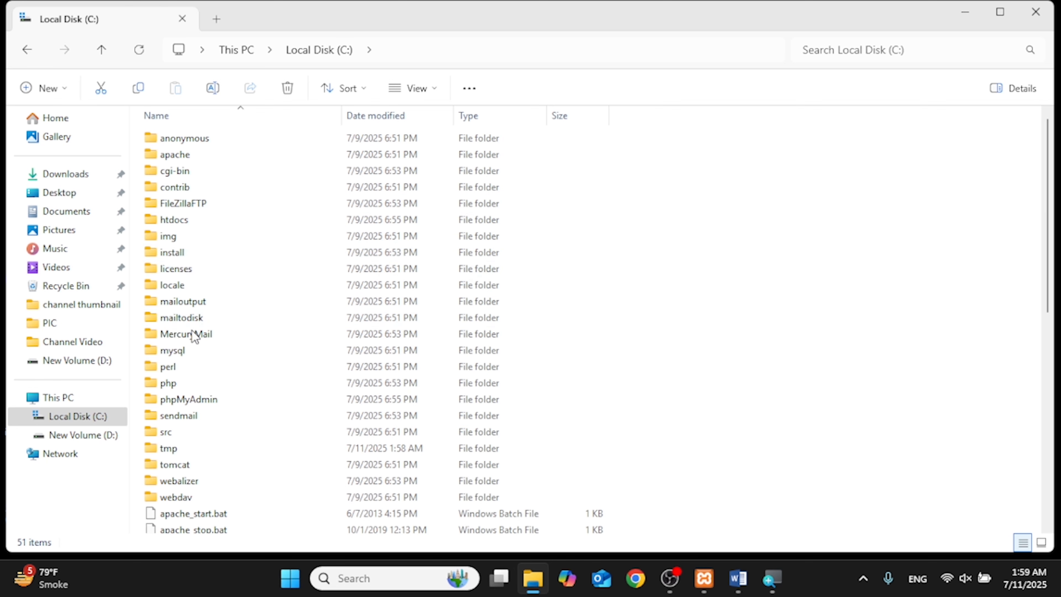
double_click(183, 223)
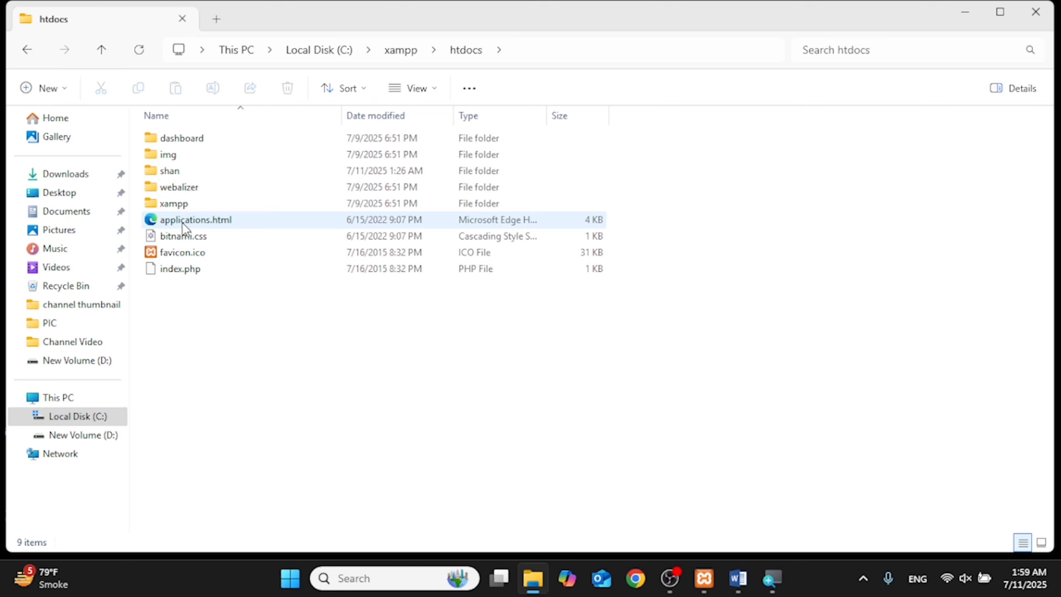
Step: Archive the shan folder with WinRAR into shan.rar in htdocs
click(180, 169)
right_click(180, 169)
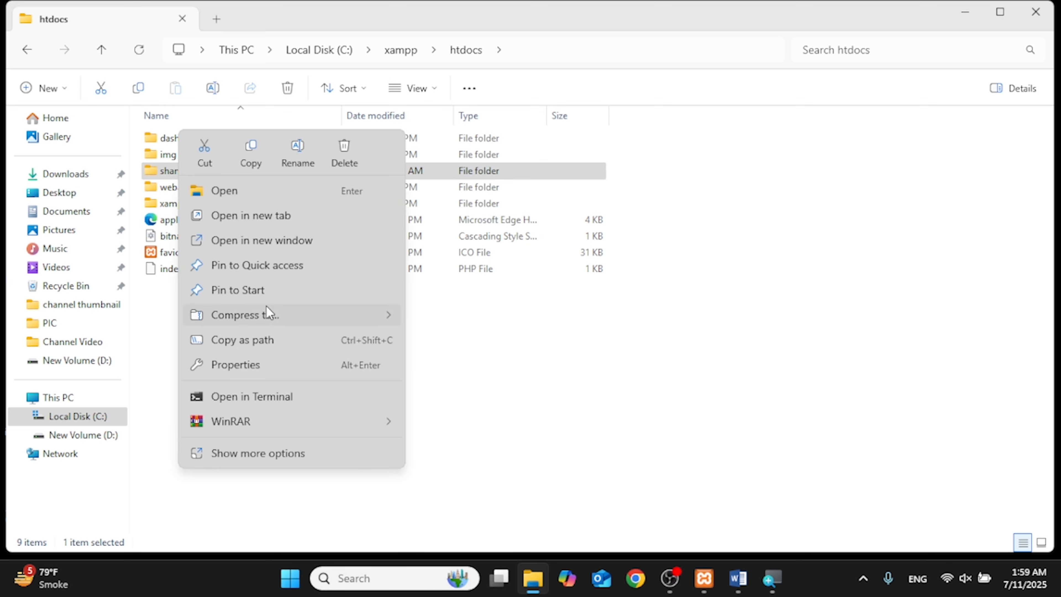
mouse_move(270, 307)
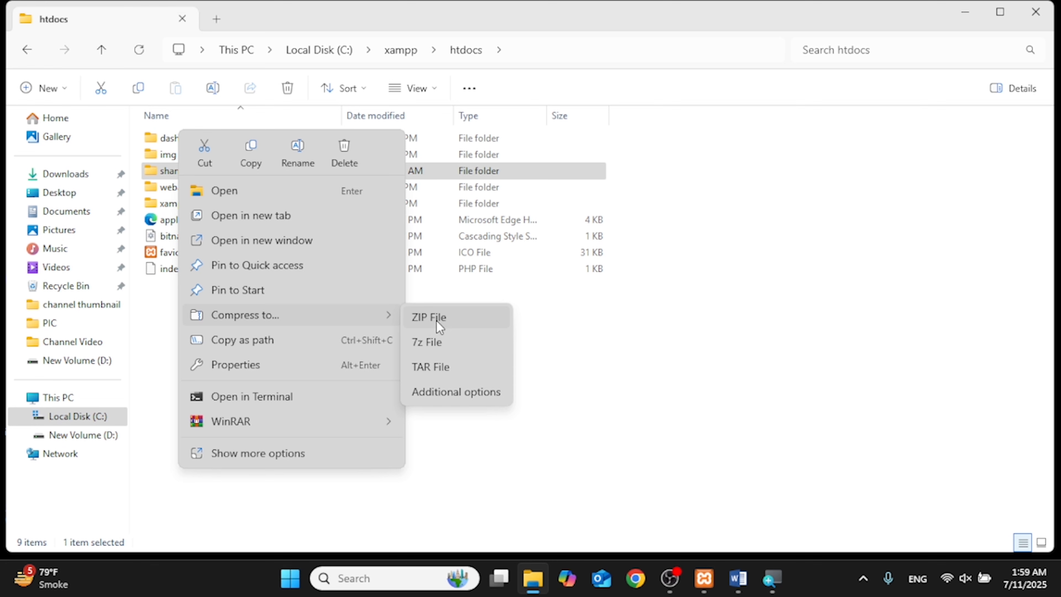
mouse_move(364, 430)
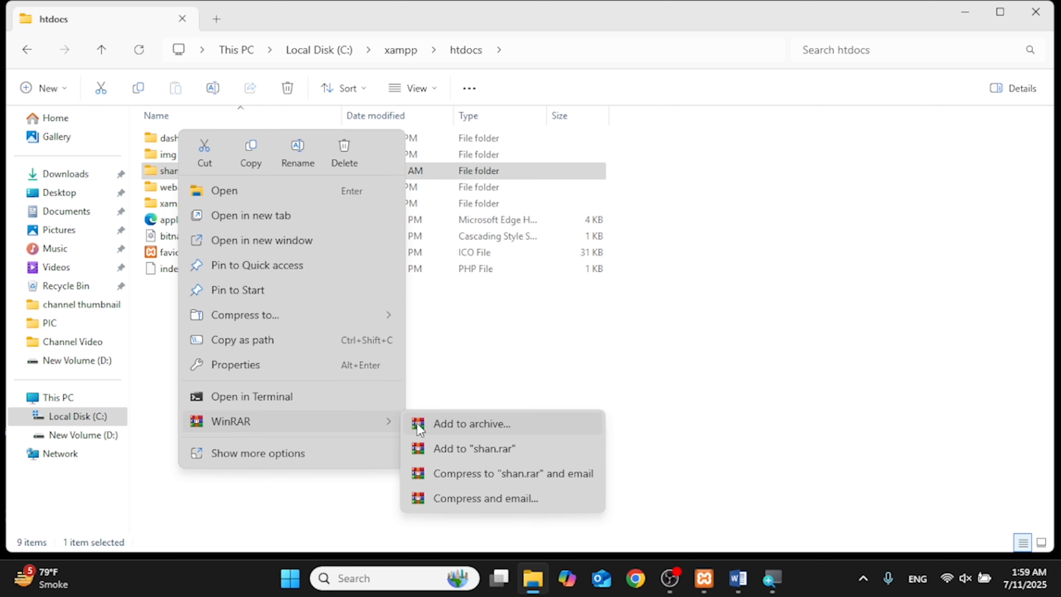
click(419, 424)
click(543, 444)
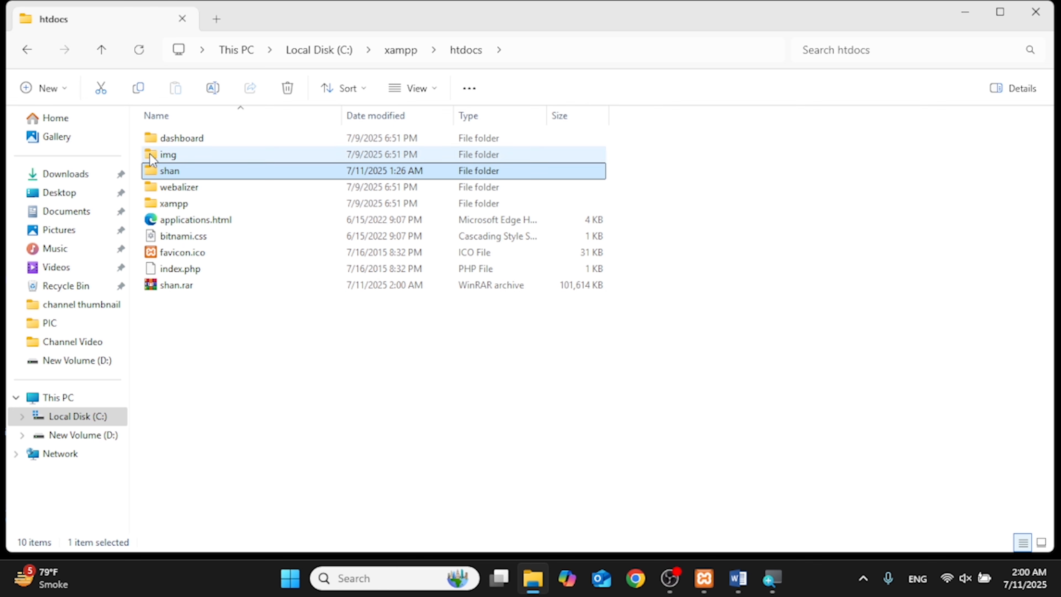
click(172, 288)
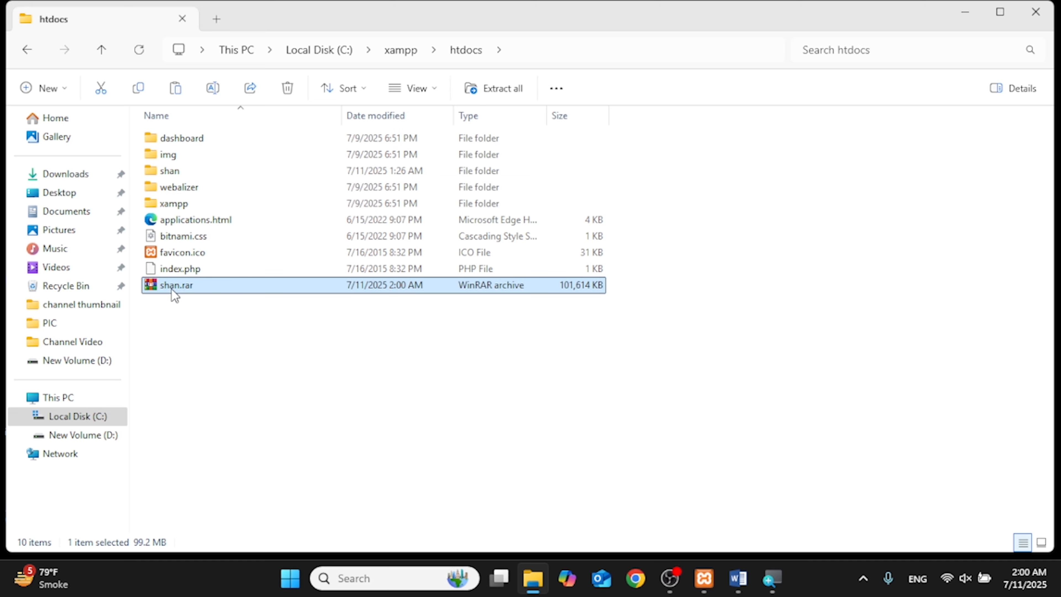
Step: Paste shan.rar onto the desktop and move it toward the centre
click(1059, 583)
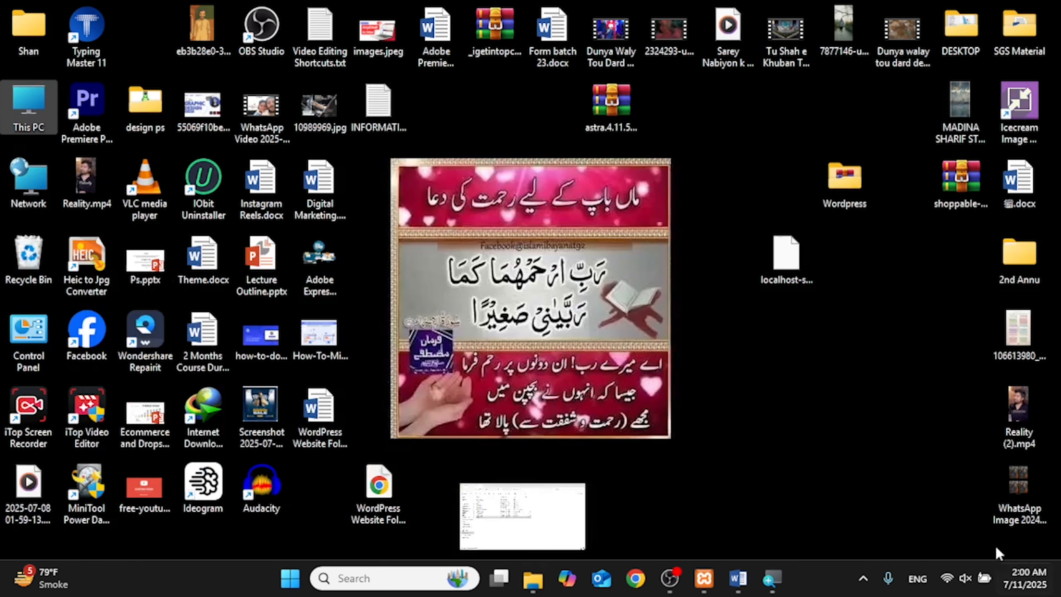
right_click(668, 287)
click(694, 205)
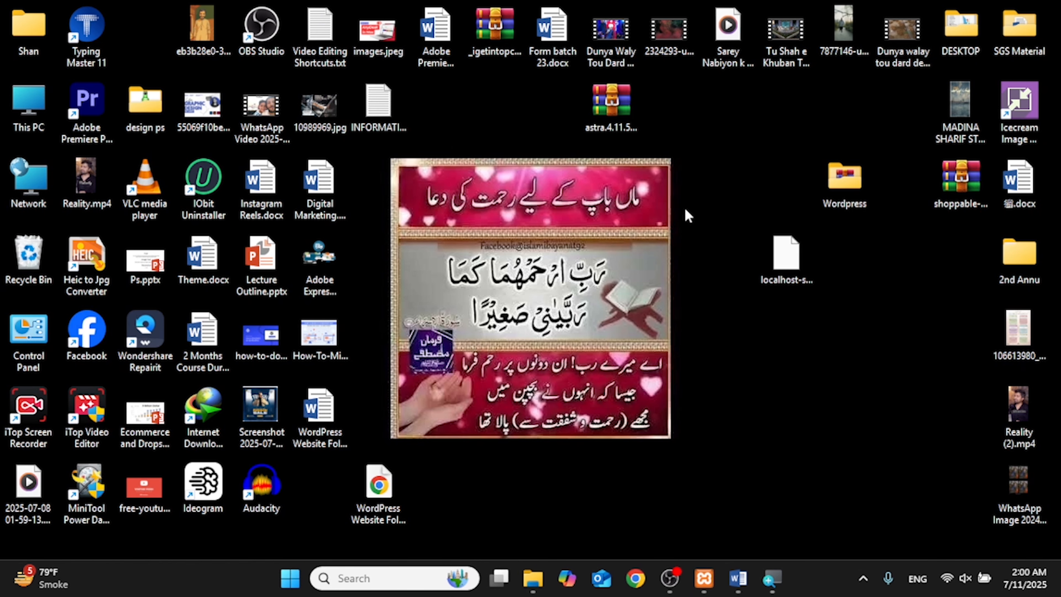
drag(137, 24, 771, 386)
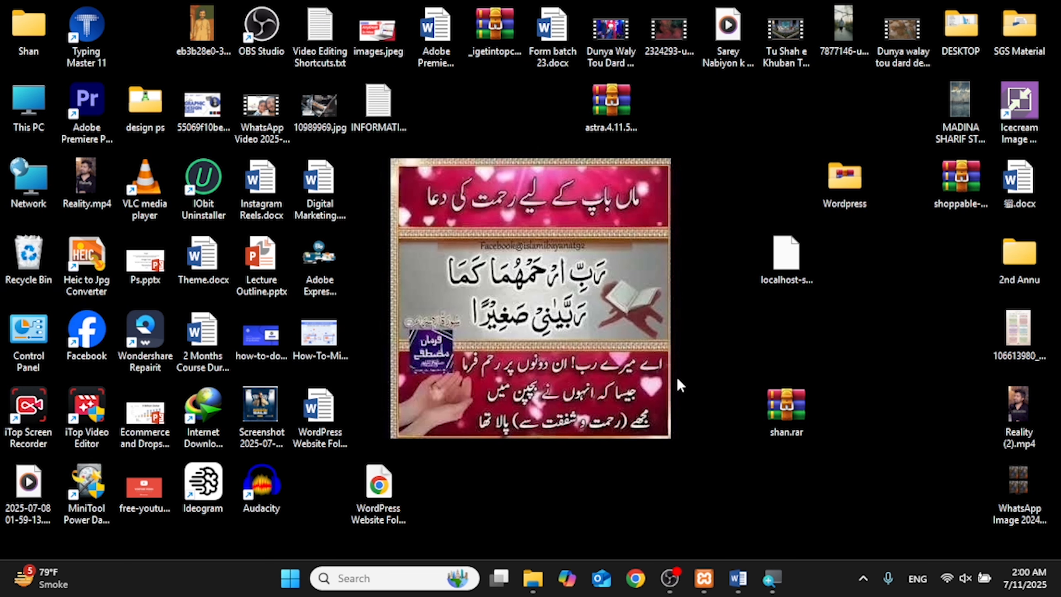
Step: Launch XAMPP Control Panel from a Start search for 'xa' and open phpMyAdmin via MySQL's Admin
click(476, 575)
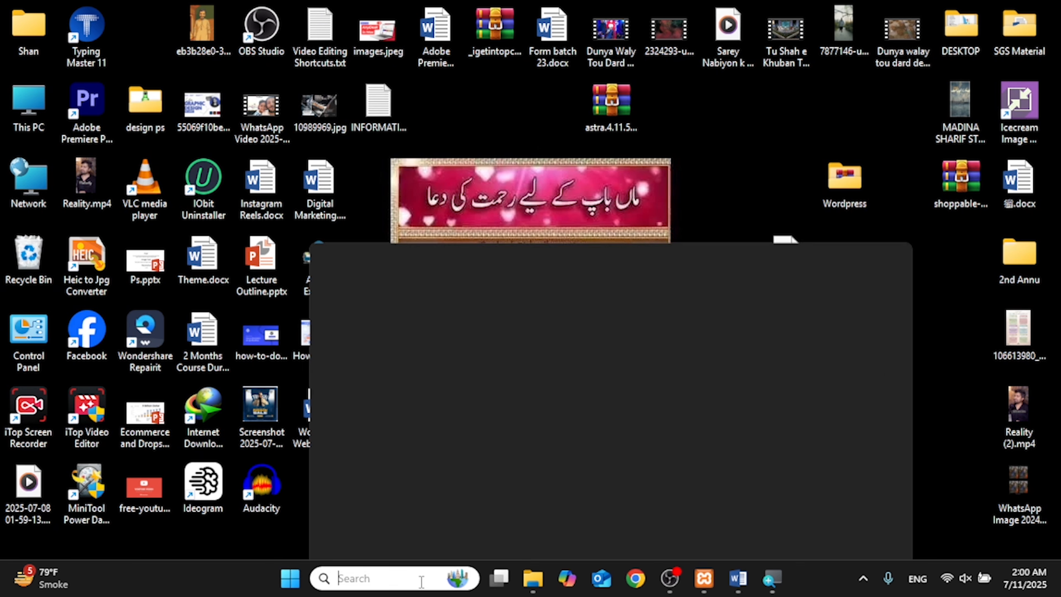
text(xa)
key(Return)
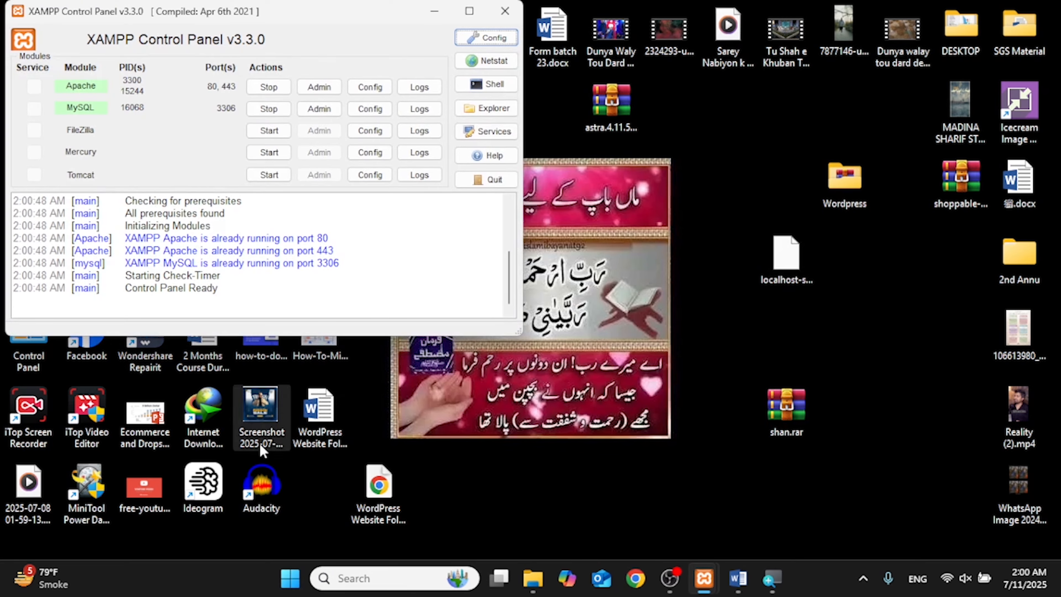
drag(223, 13, 463, 152)
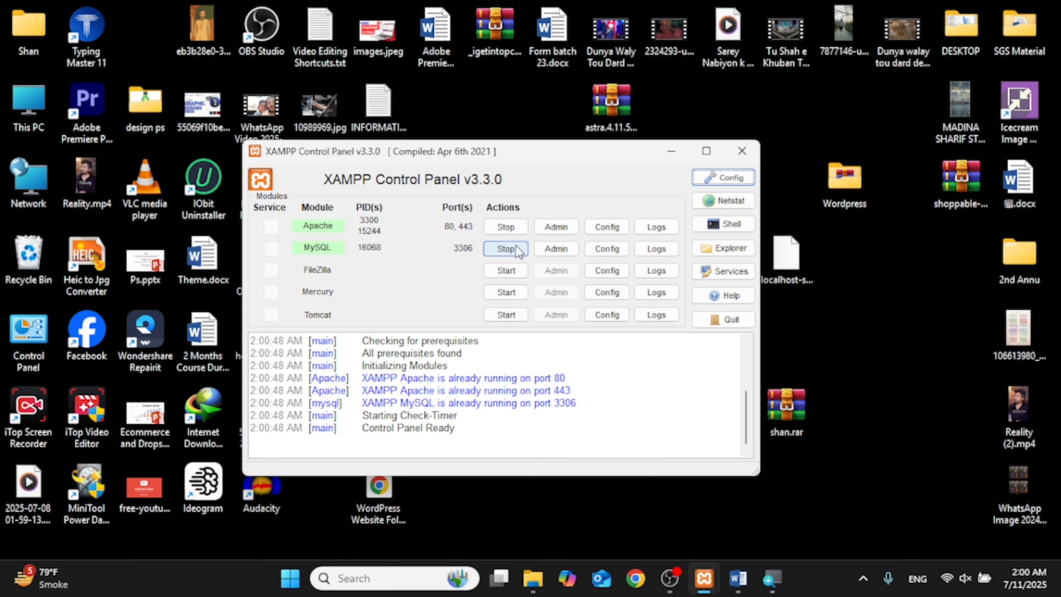
click(557, 248)
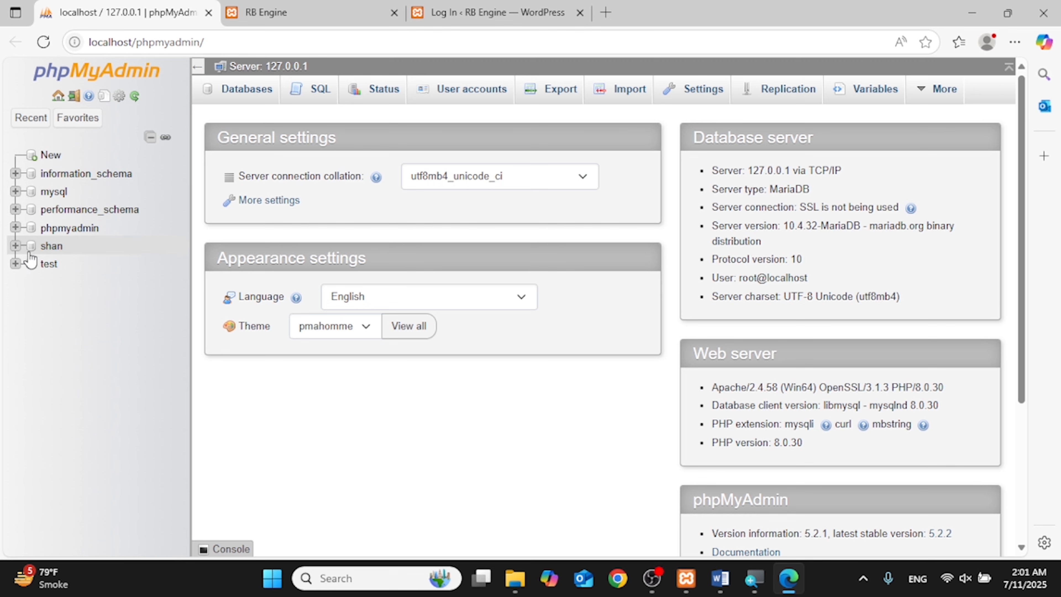
Step: Open the shan database's Structure view listing its wp_ tables
click(49, 250)
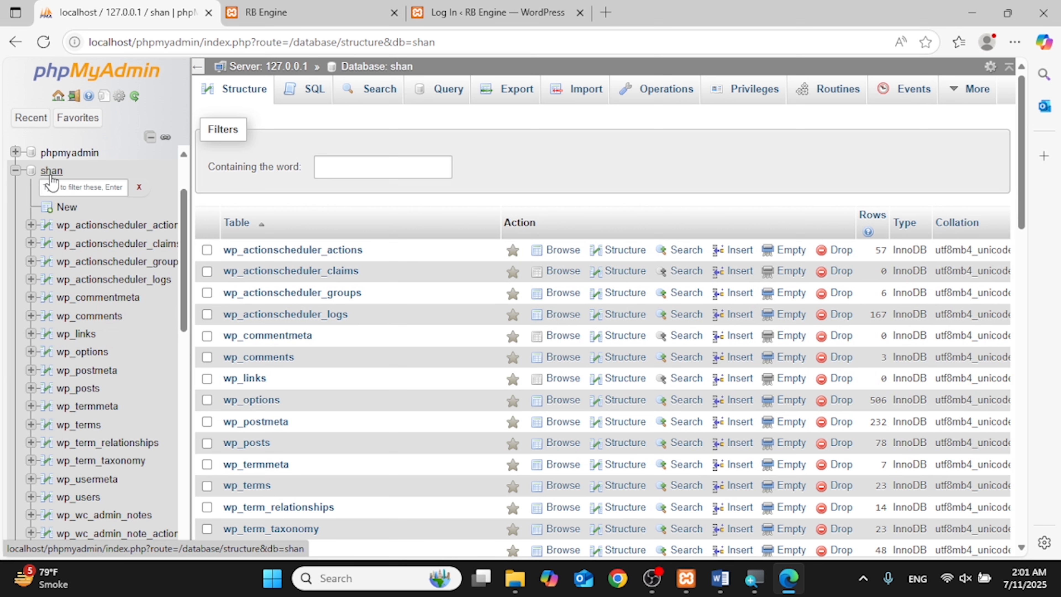
Step: Quick-export the shan database in SQL format and save shan.sql to the Desktop
click(493, 94)
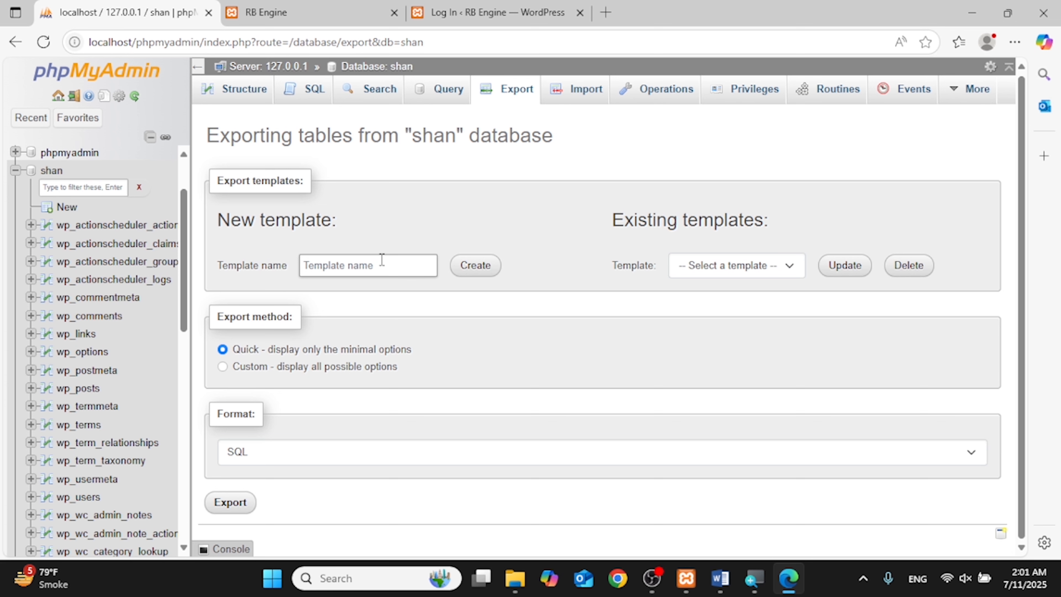
text(shan)
click(292, 460)
click(291, 462)
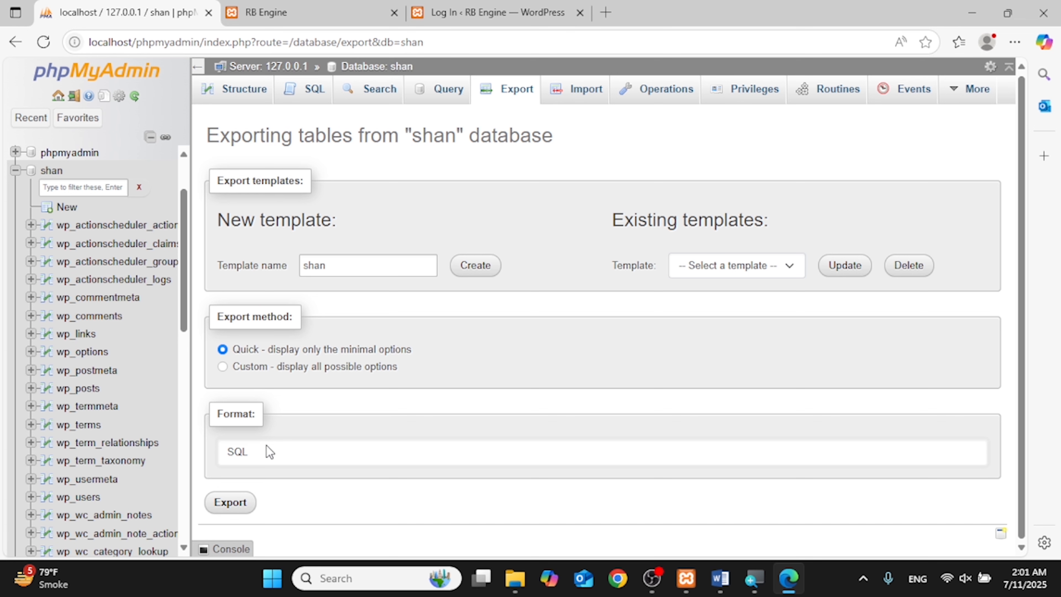
click(231, 503)
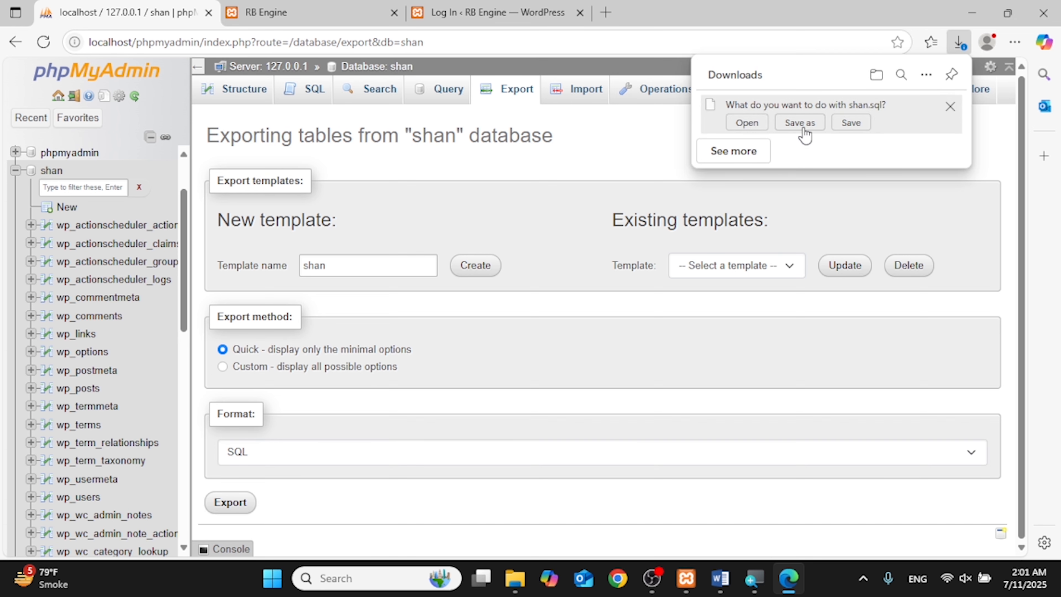
click(803, 125)
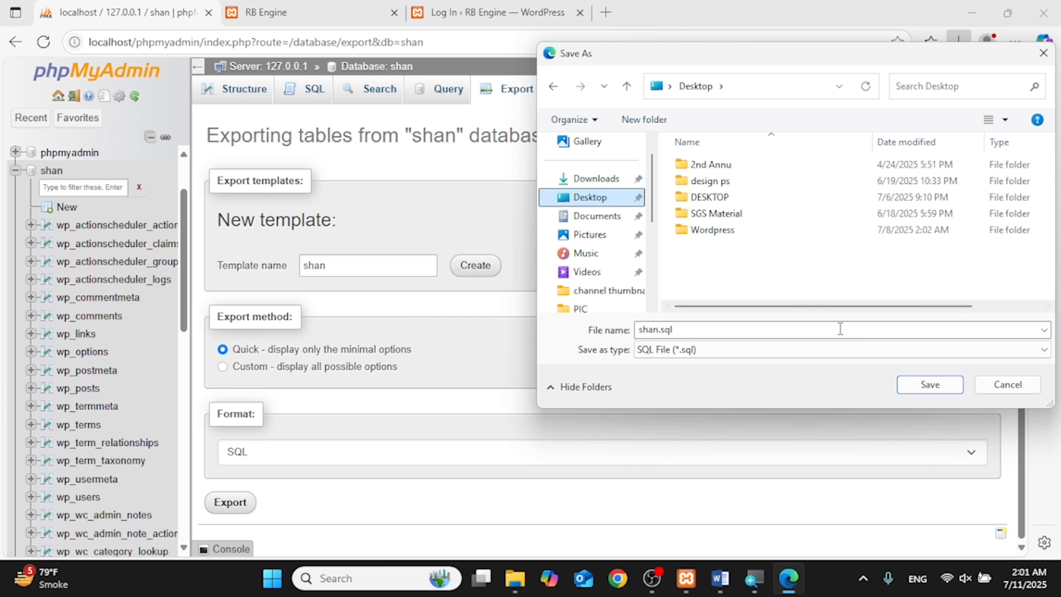
click(930, 384)
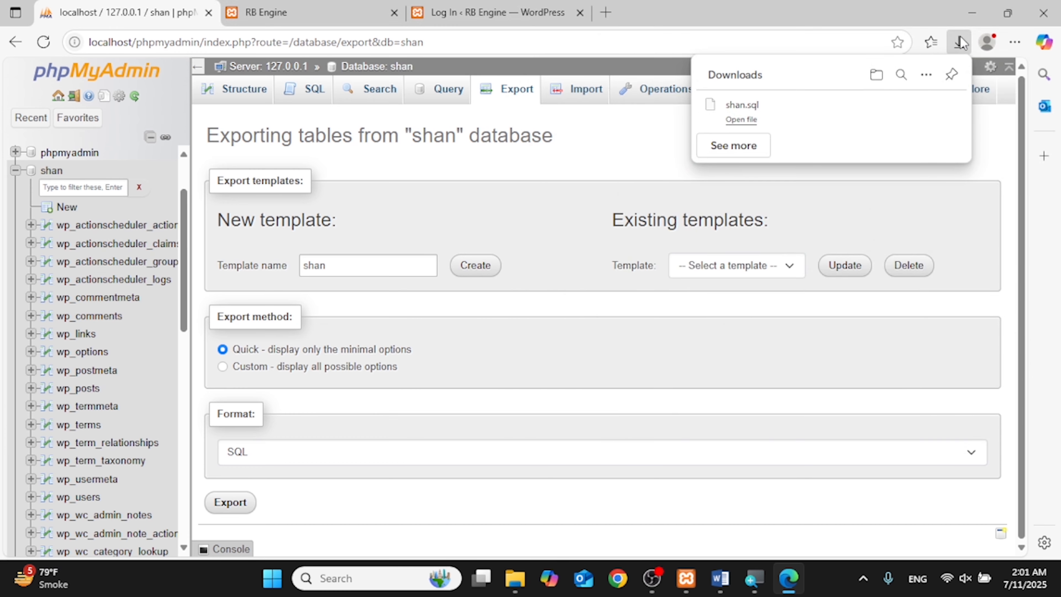
click(973, 12)
Step: Create a New folder on the desktop, move shan.sql and shan.rar into it, and open it
click(742, 151)
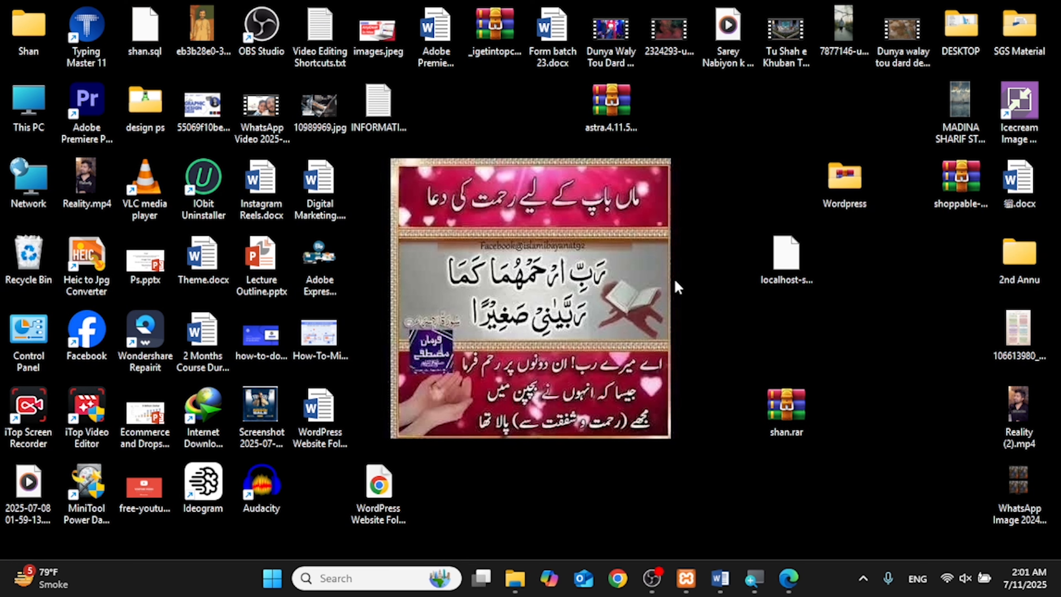
drag(163, 48, 673, 408)
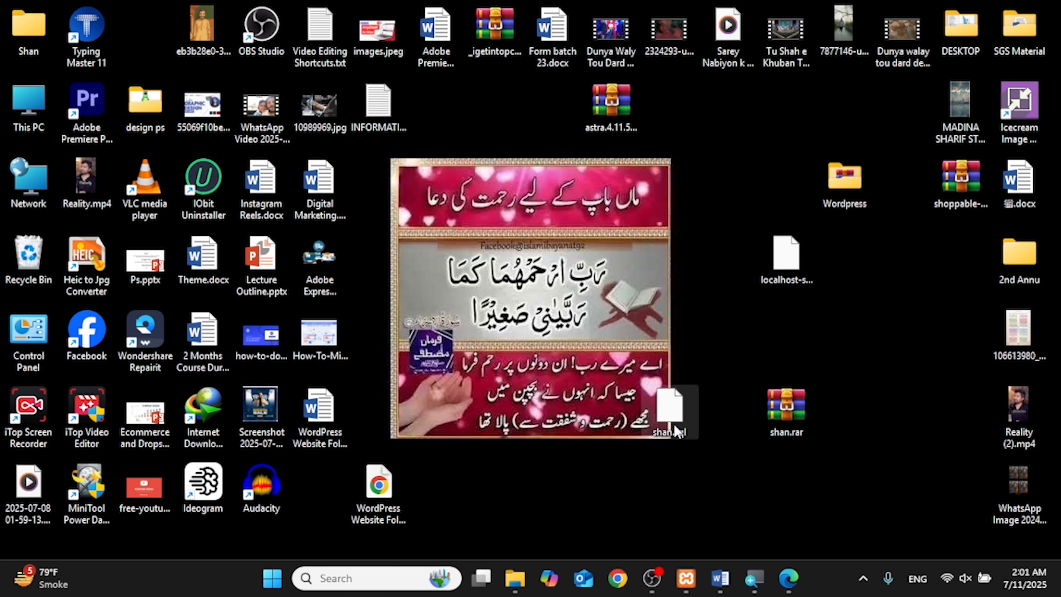
key(ctrl+shift+n)
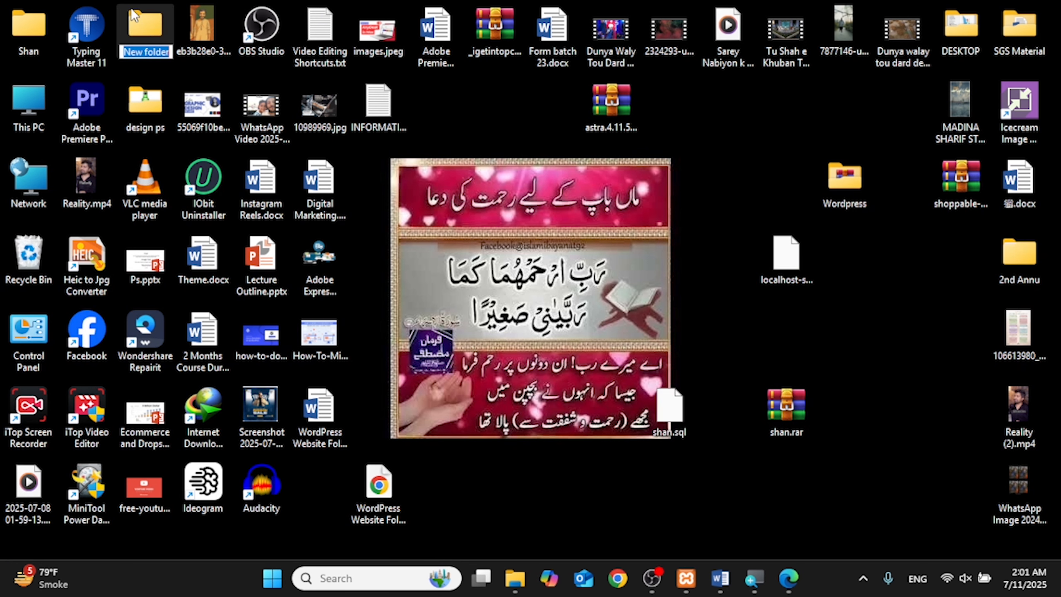
drag(145, 25, 612, 257)
drag(685, 404, 614, 268)
drag(787, 412, 623, 263)
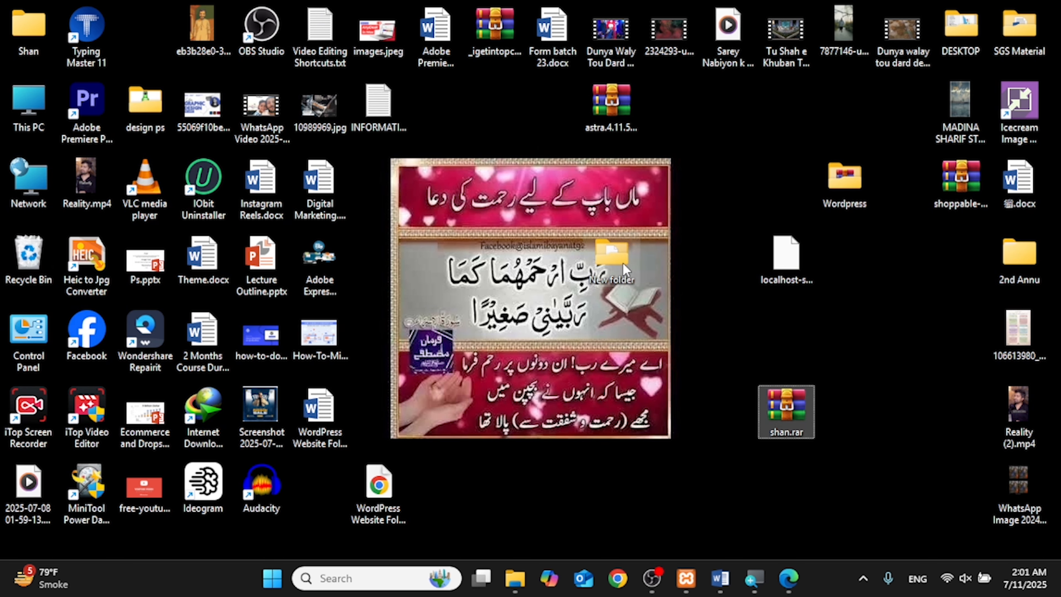
double_click(623, 263)
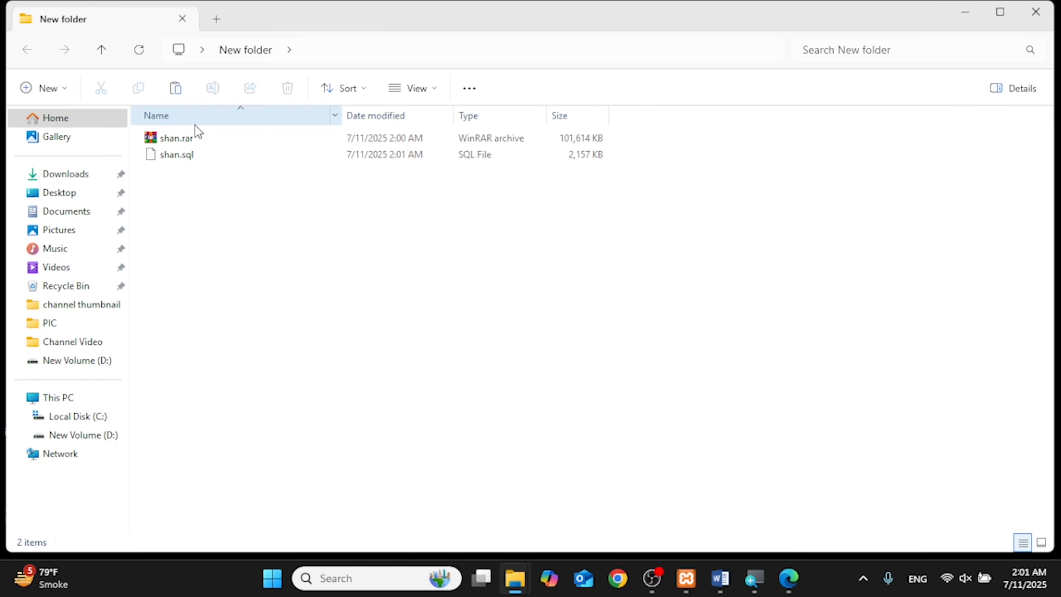
Step: Display the folder's two files as extra large icons
click(409, 95)
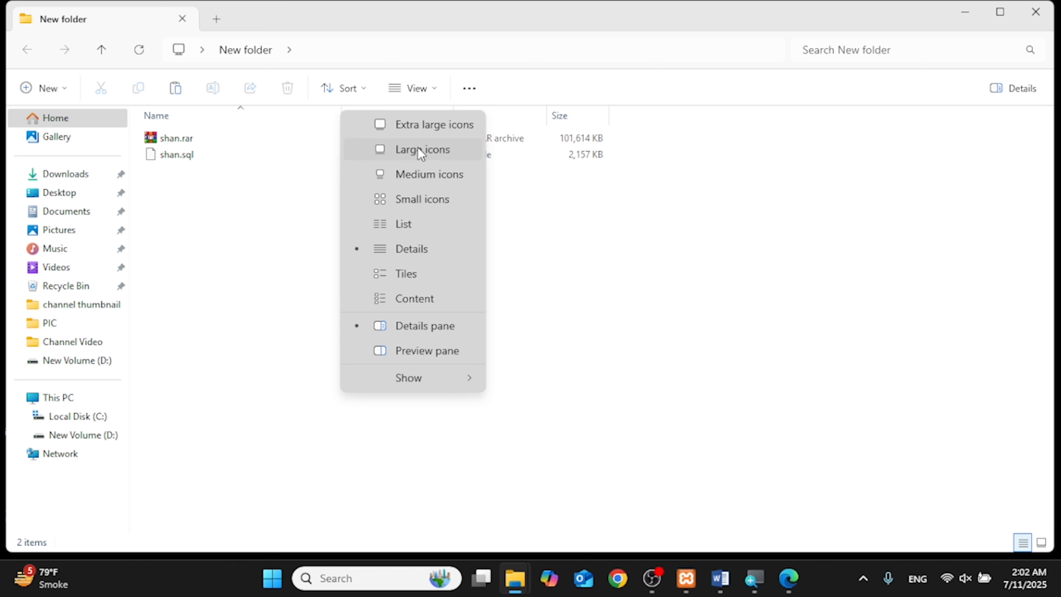
click(419, 150)
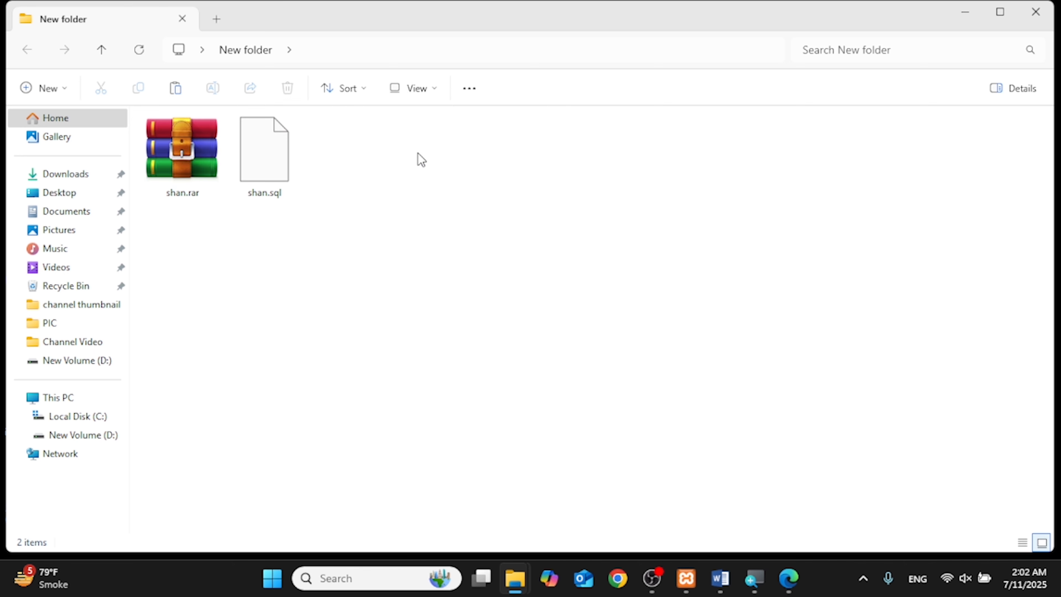
click(204, 193)
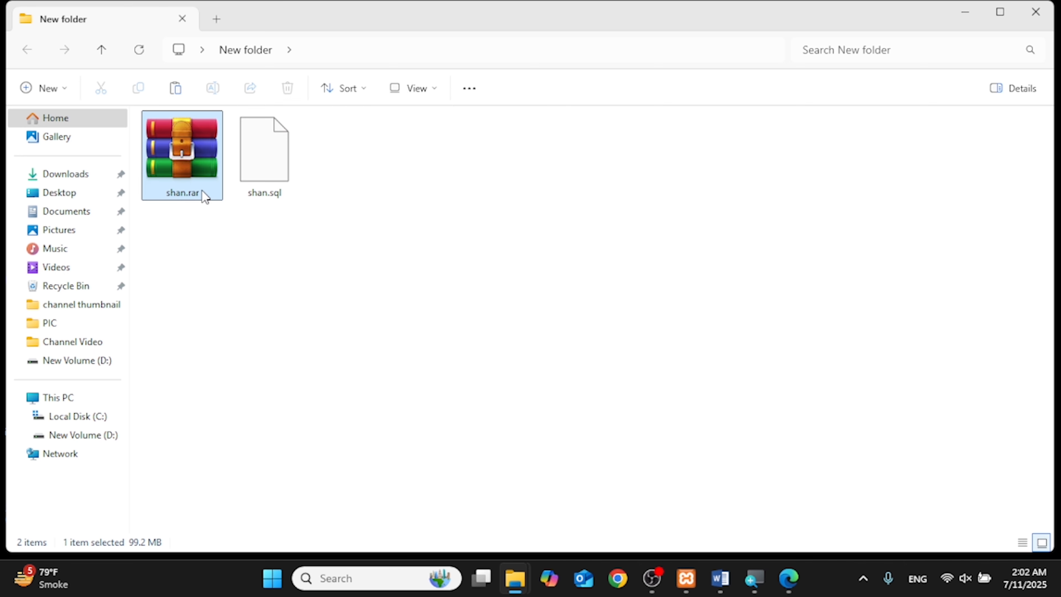
click(427, 94)
click(431, 125)
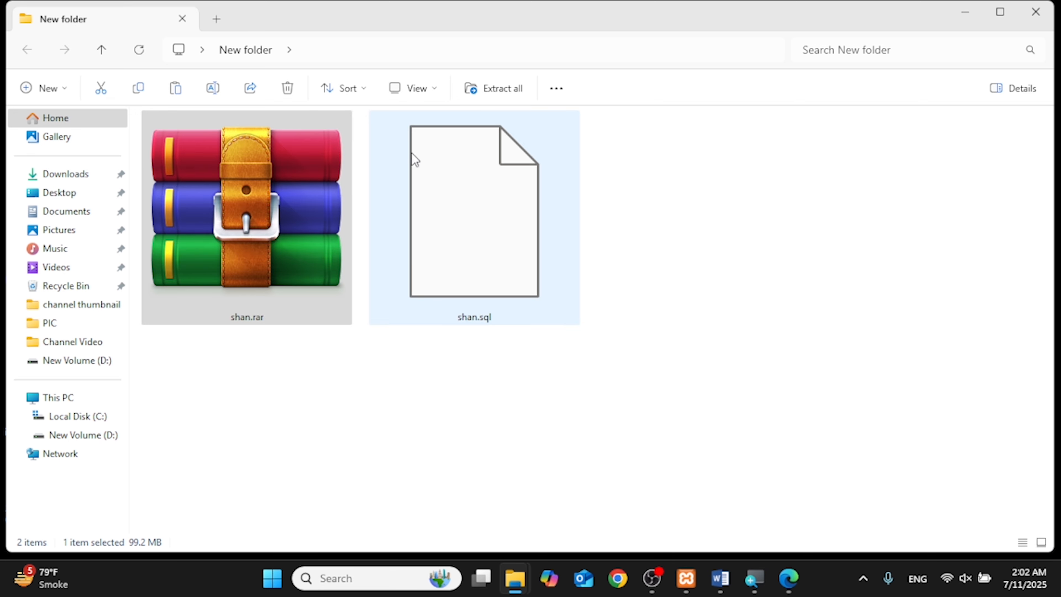
click(426, 348)
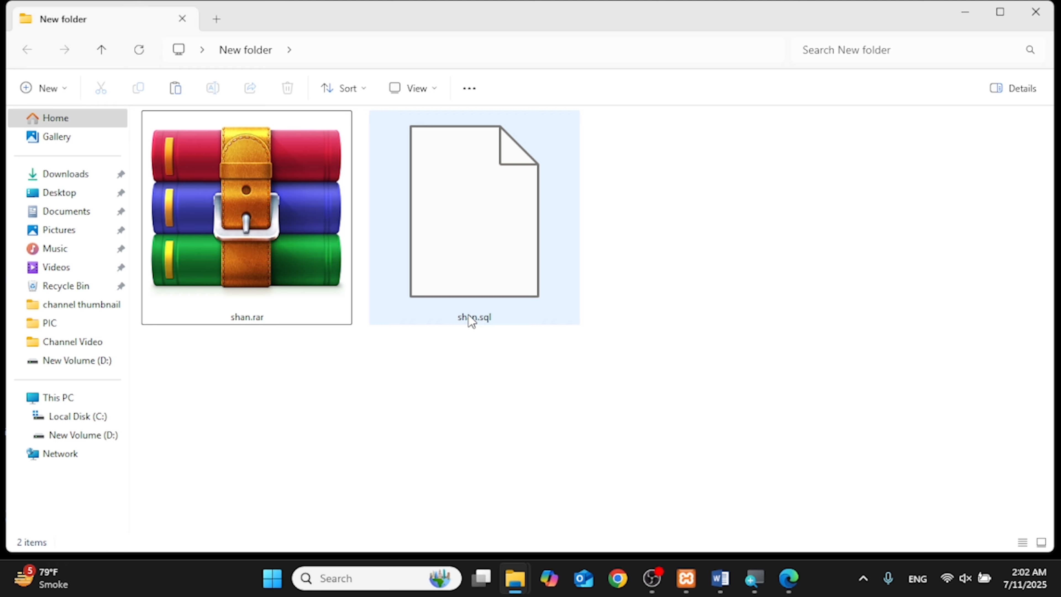
Step: Open C:\xampp and run uninstall.exe to launch the XAMPP uninstaller
click(960, 19)
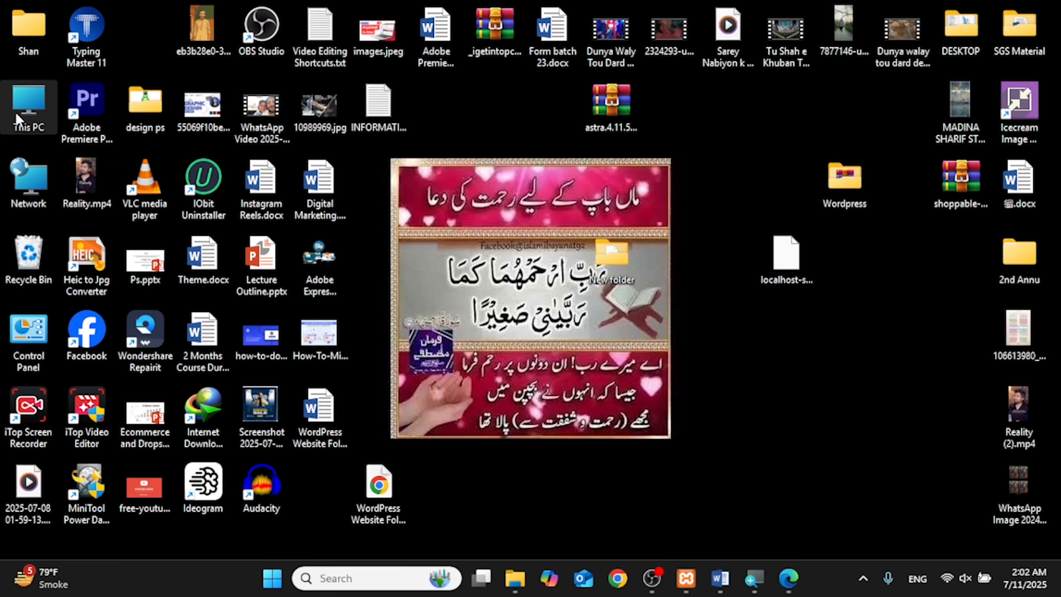
double_click(19, 112)
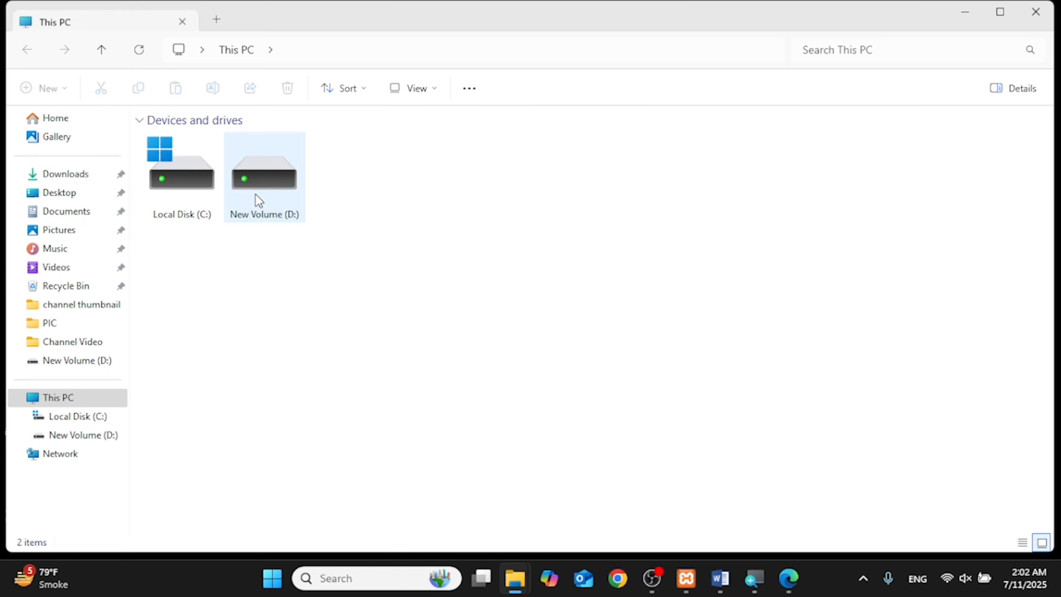
double_click(191, 198)
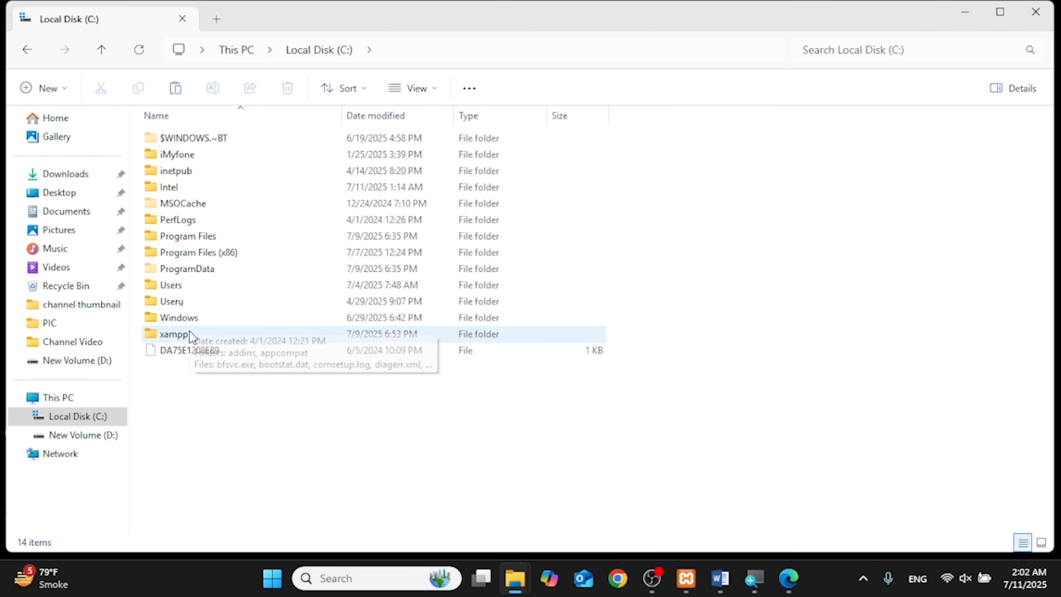
double_click(188, 333)
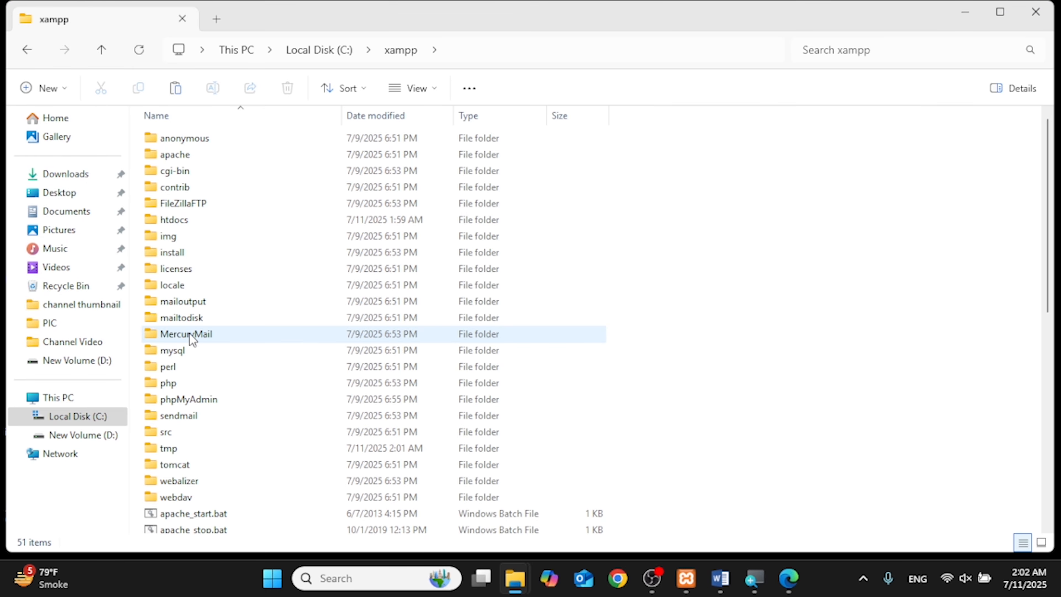
scroll(188, 333, down, 9)
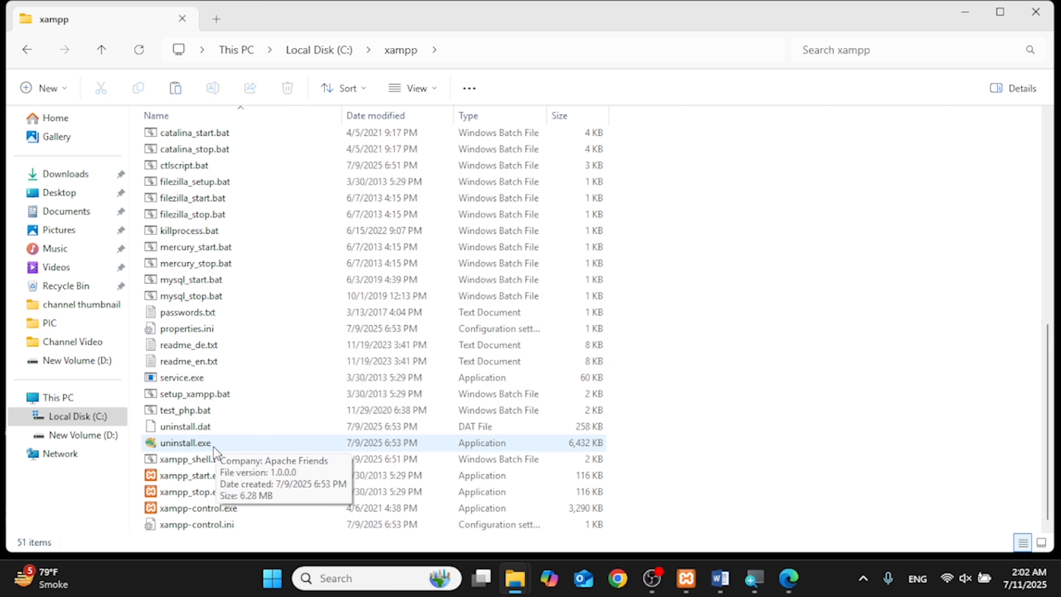
click(213, 447)
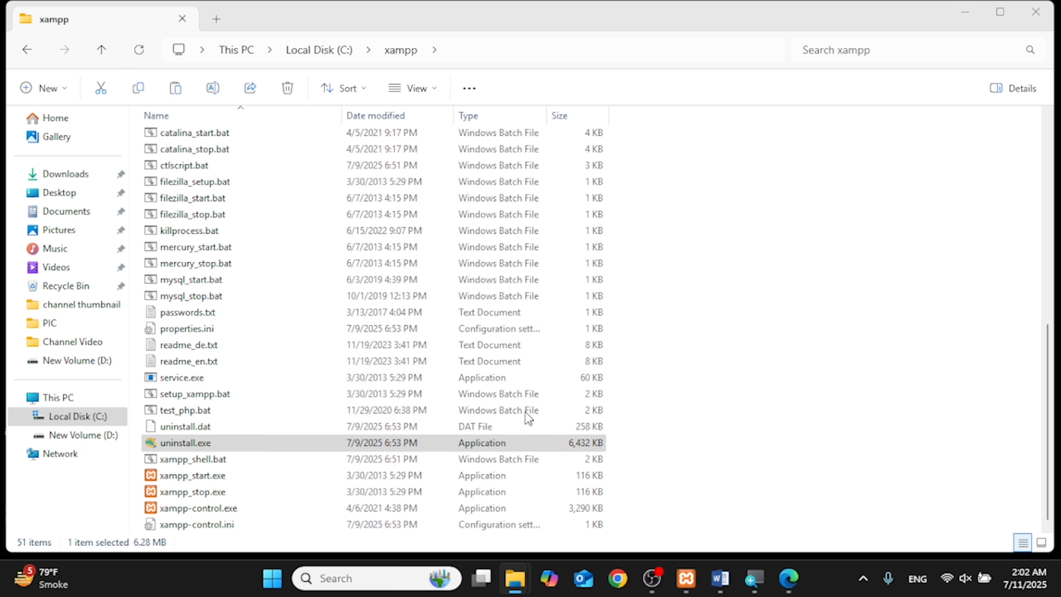
double_click(460, 442)
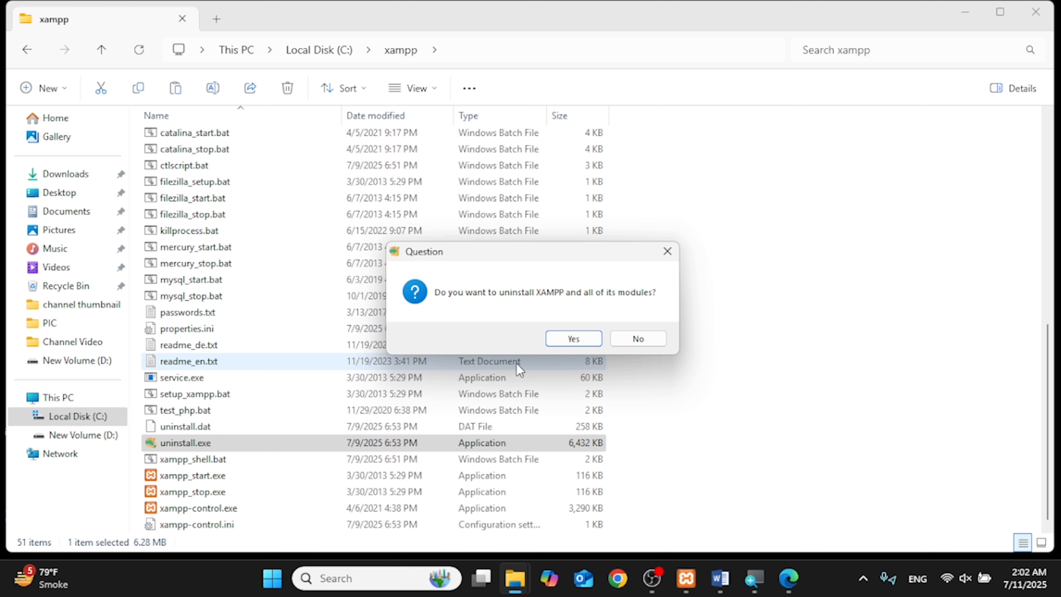
Step: Uninstall XAMPP with all modules, including removal of the htdocs folder
click(555, 341)
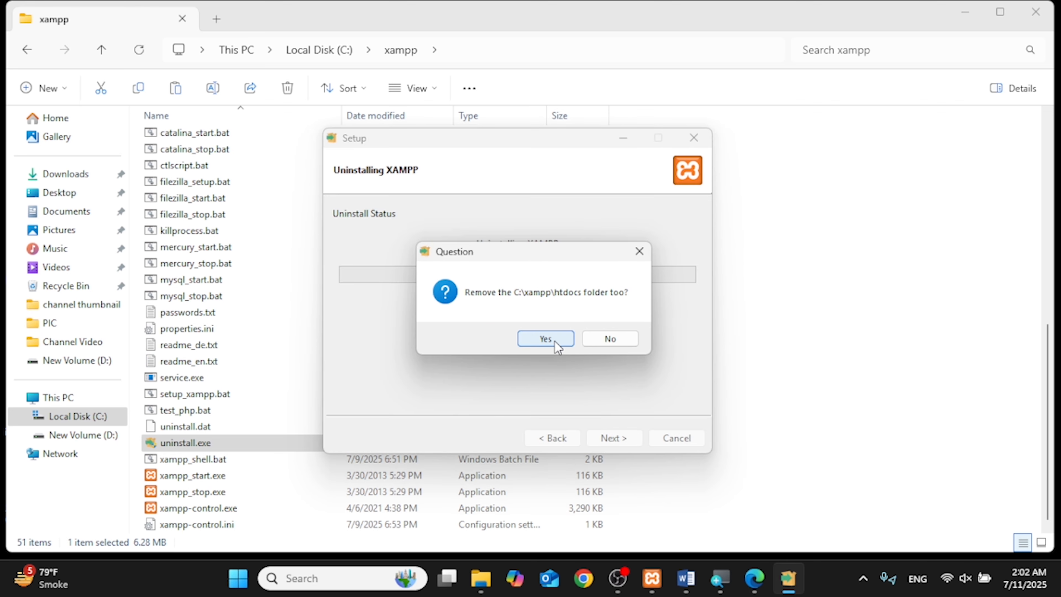
click(545, 338)
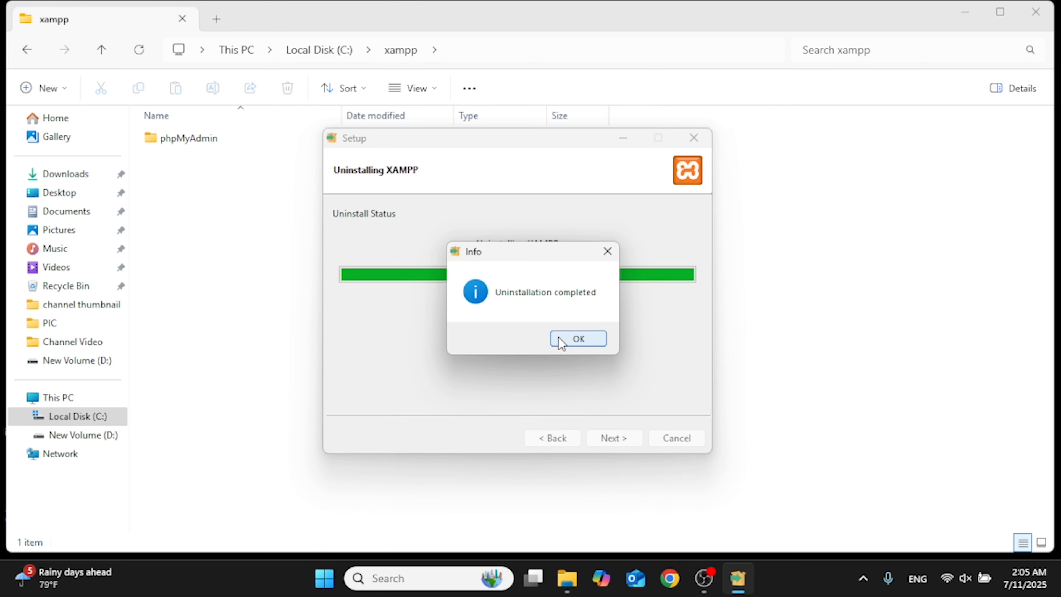
click(561, 340)
Step: Delete the leftover phpMyAdmin and xampp folders from drive C, then close File Explorer
click(220, 139)
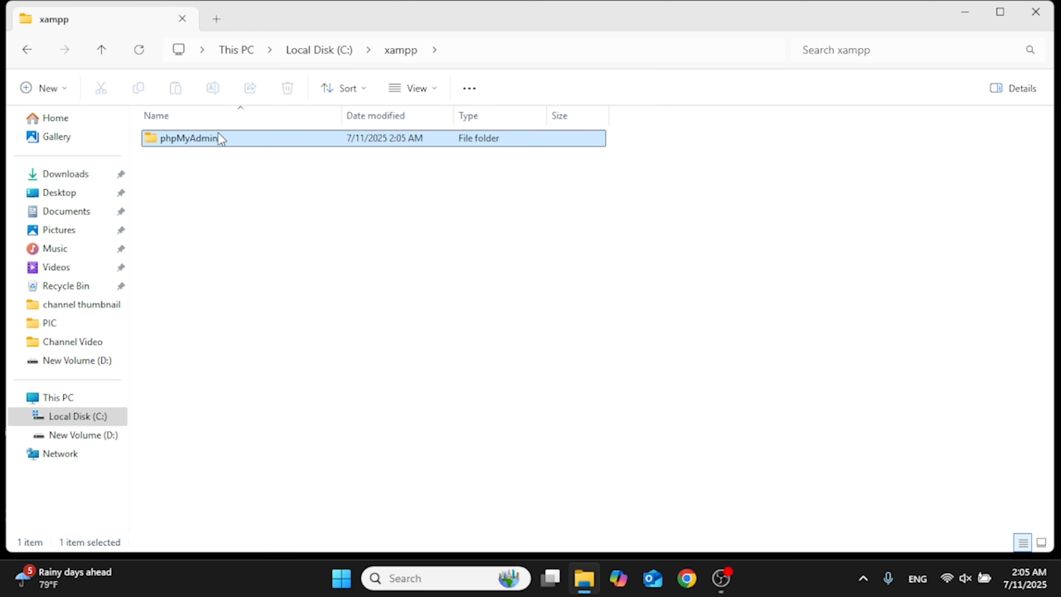
key(Delete)
key(BackSpace)
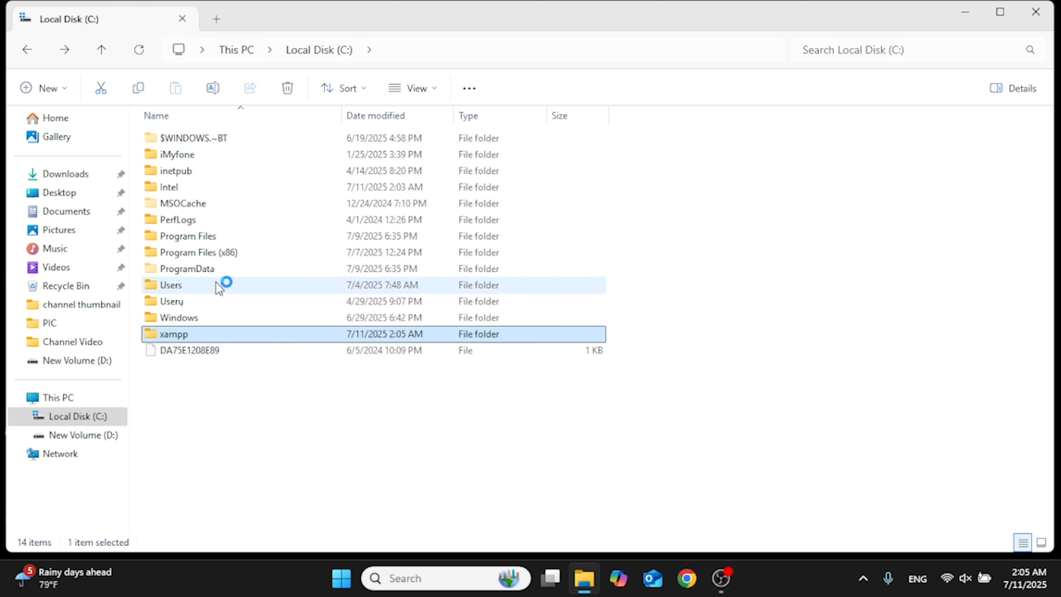
key(Delete)
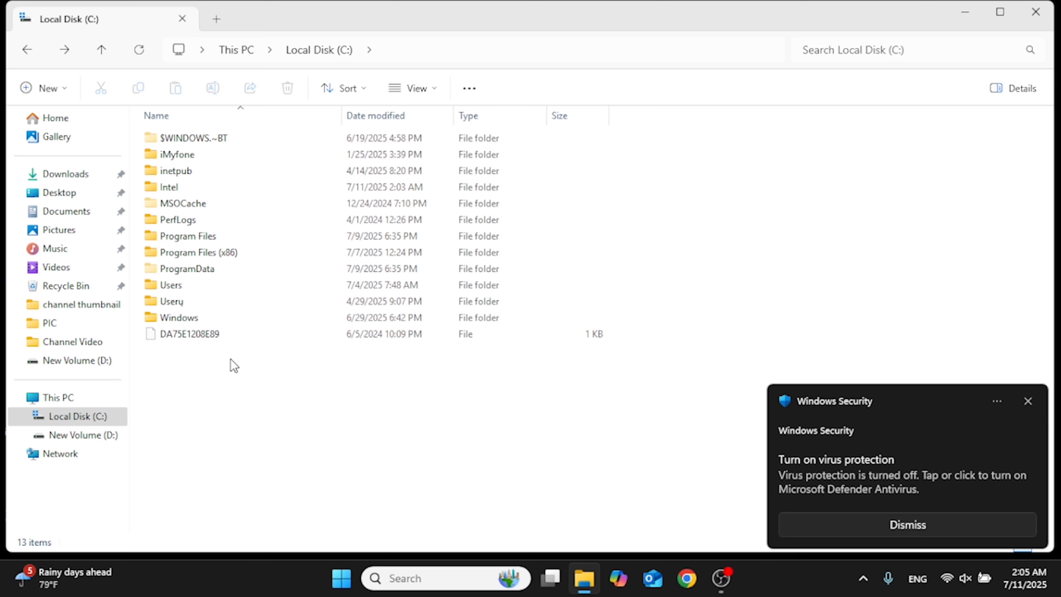
click(1045, 16)
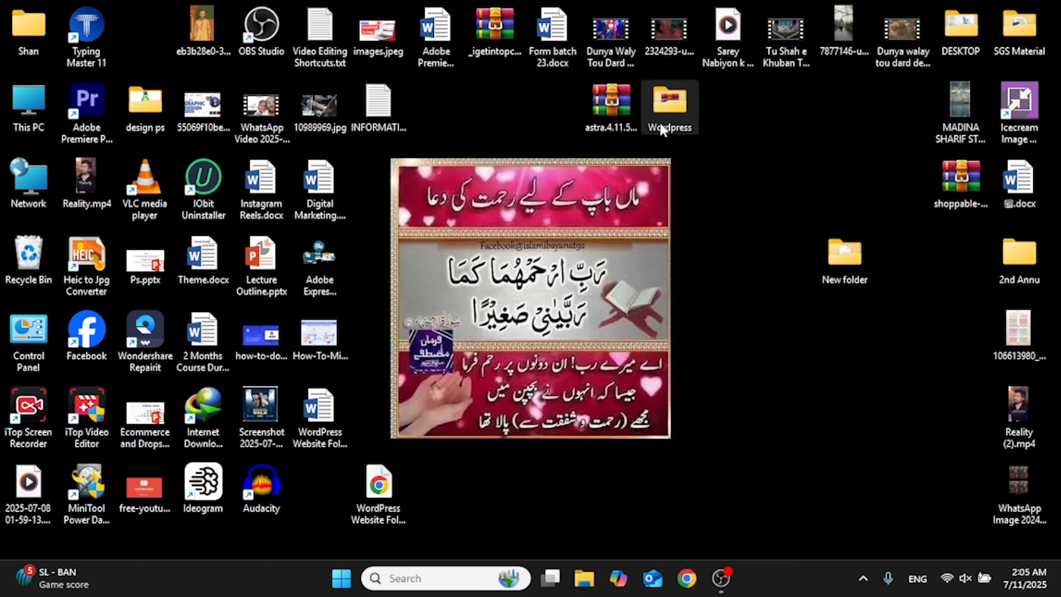
Step: Launch the XAMPP installer from the Wordpress folder on the desktop for a fresh install
double_click(662, 129)
double_click(351, 227)
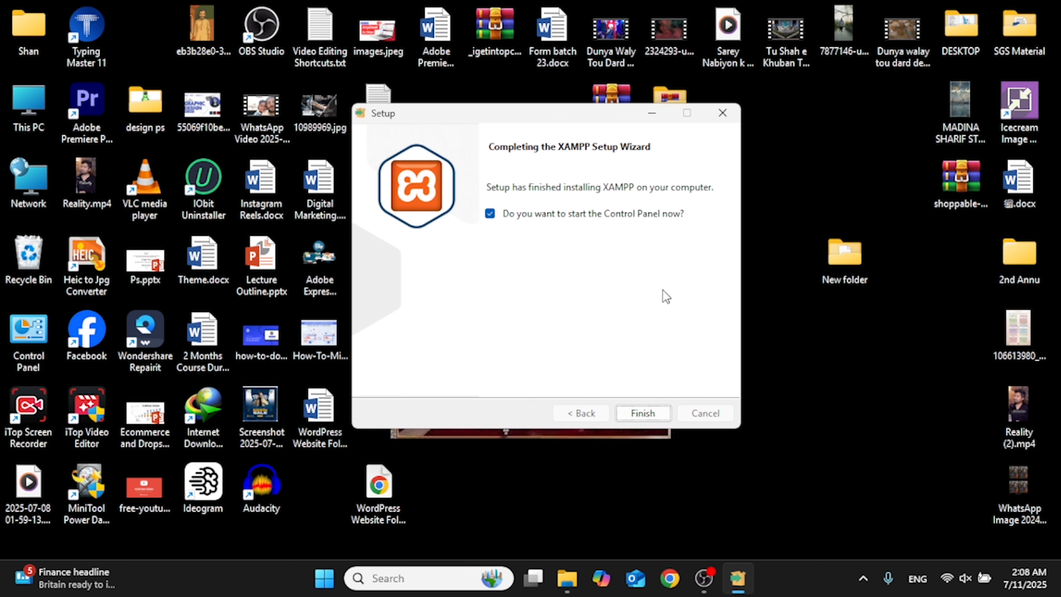
Step: Close the finished XAMPP wizard and browse to C:\xampp\htdocs to check the new folder
click(650, 413)
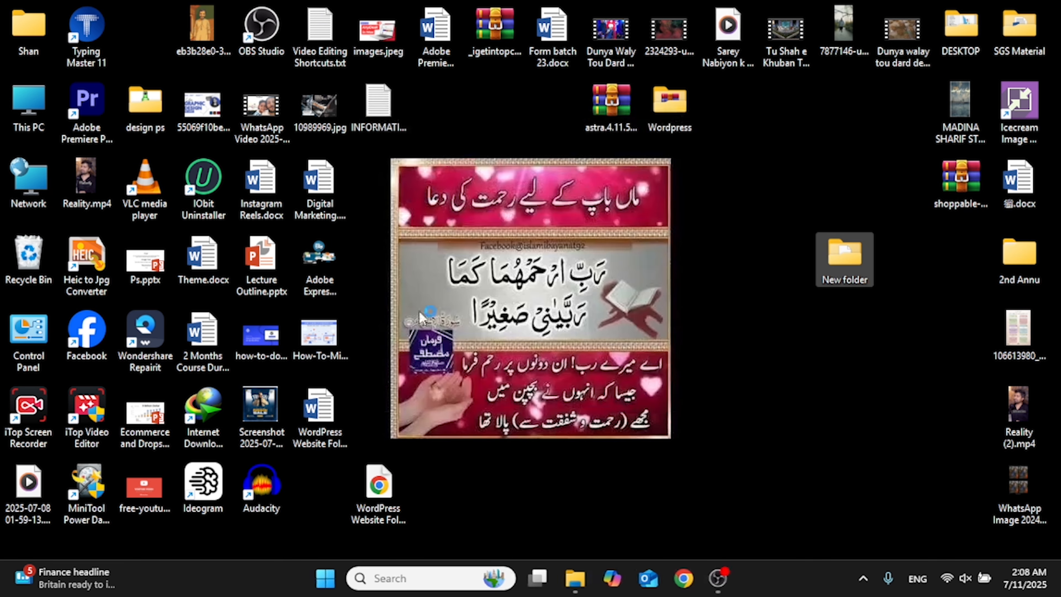
double_click(23, 106)
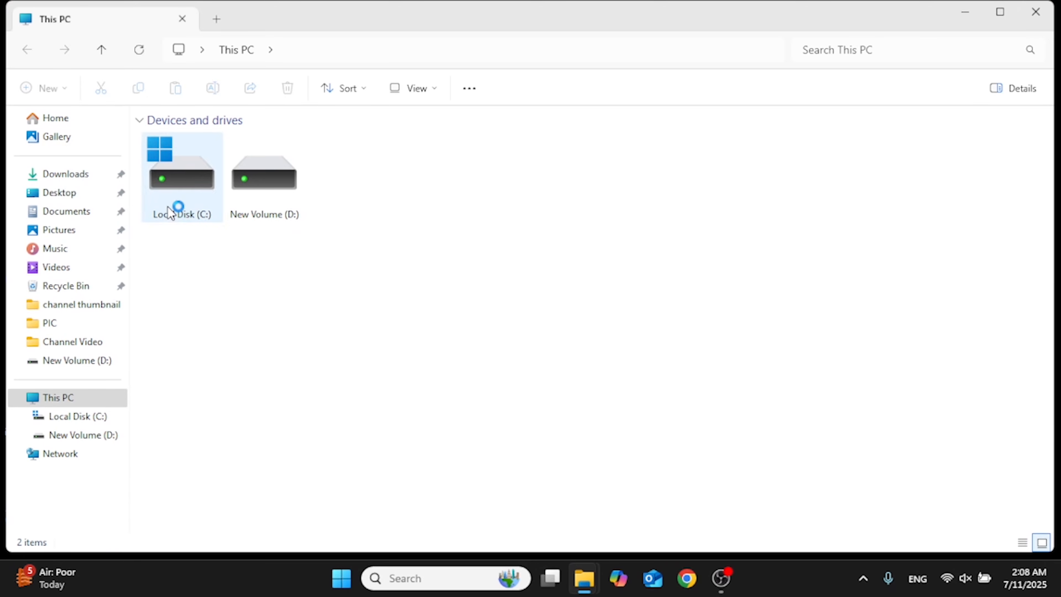
double_click(177, 207)
double_click(207, 333)
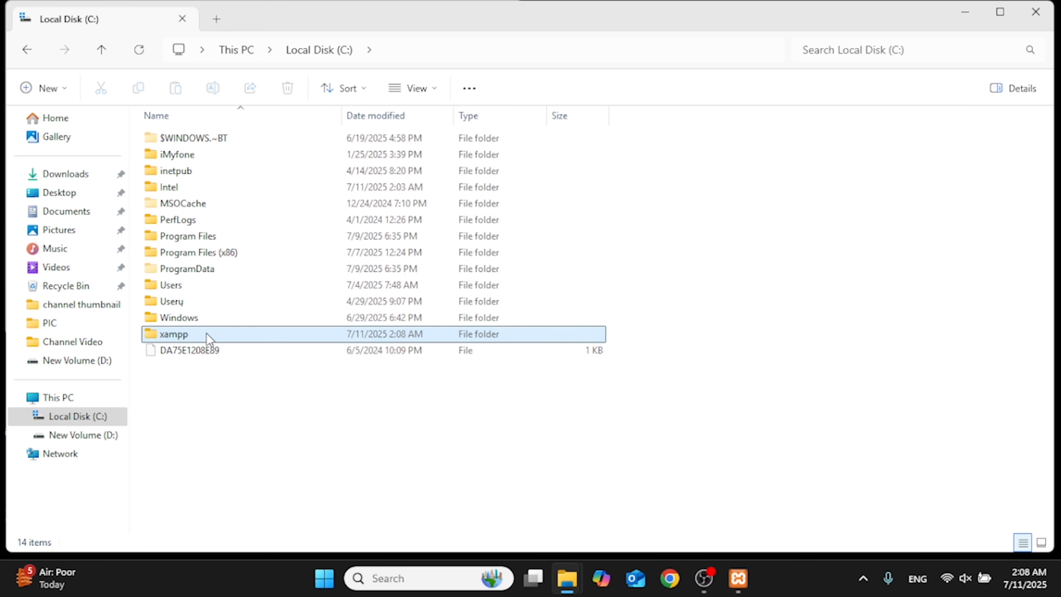
double_click(183, 221)
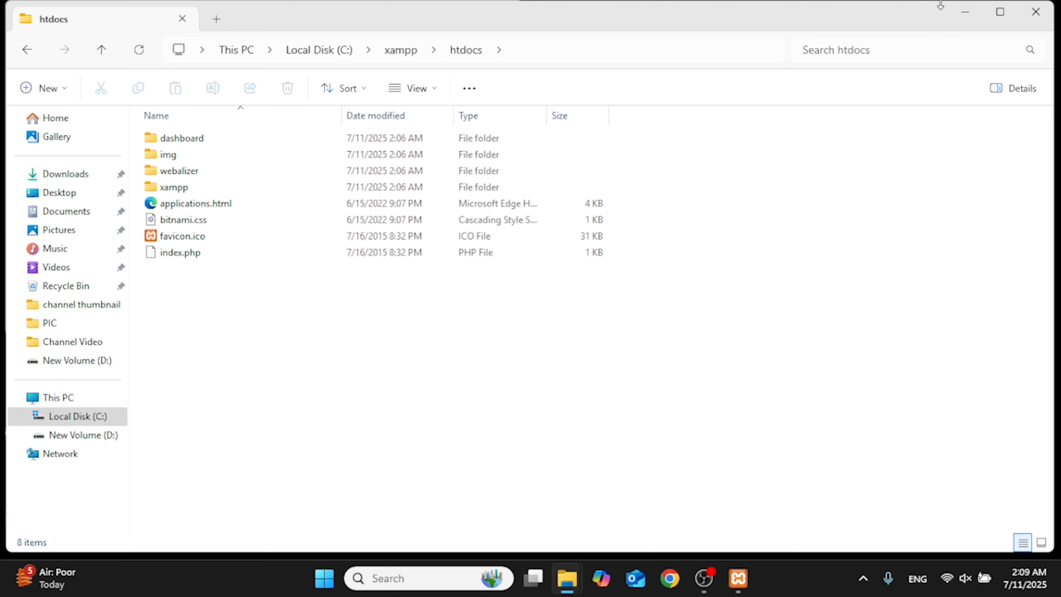
Step: Extract shan.rar, next to shan.sql, into a shan folder and select the extracted folder
click(961, 11)
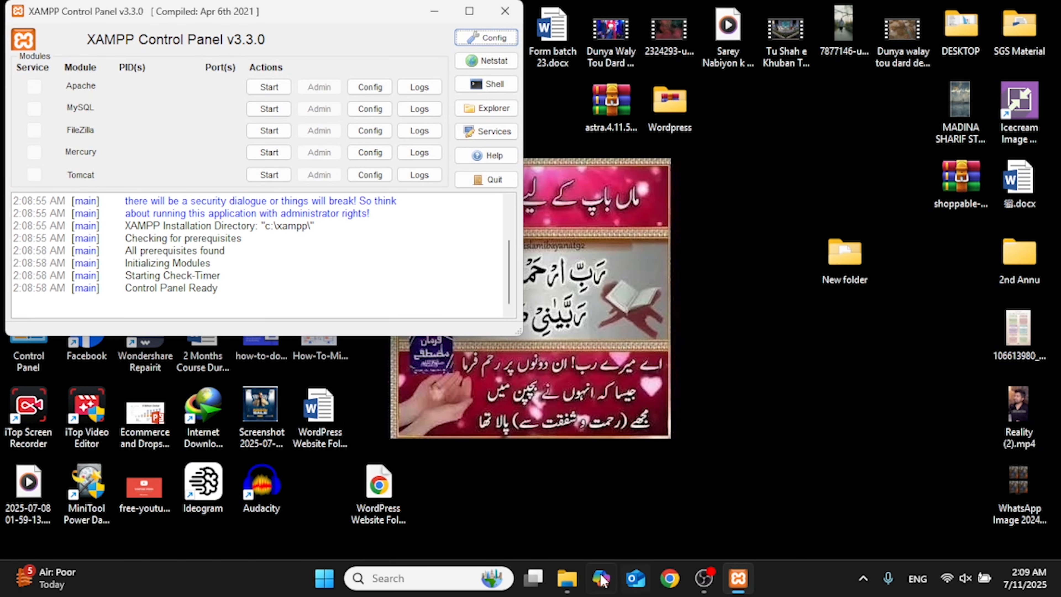
mouse_move(565, 572)
click(623, 504)
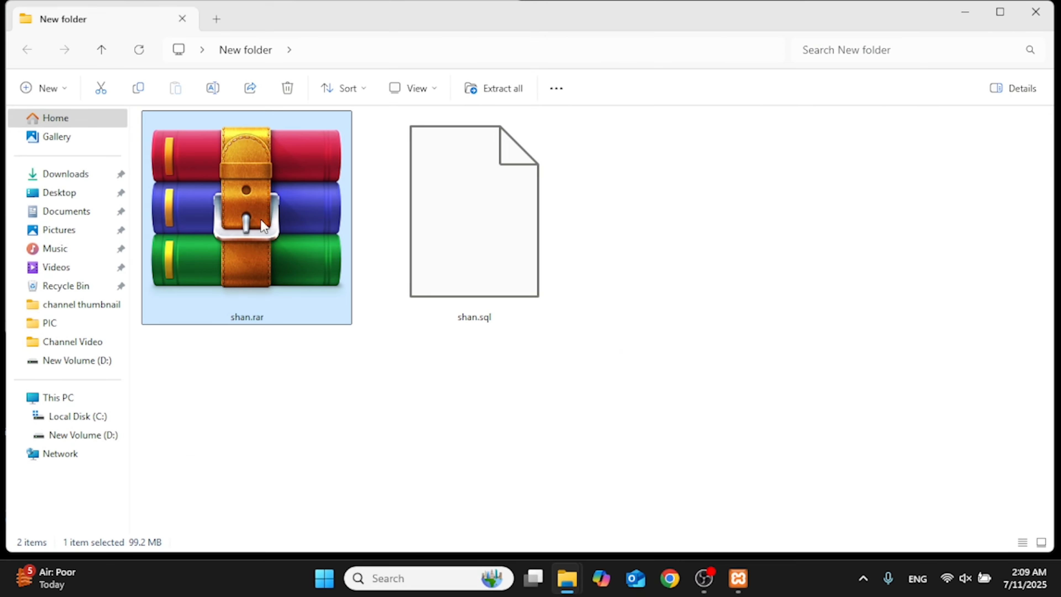
right_click(263, 225)
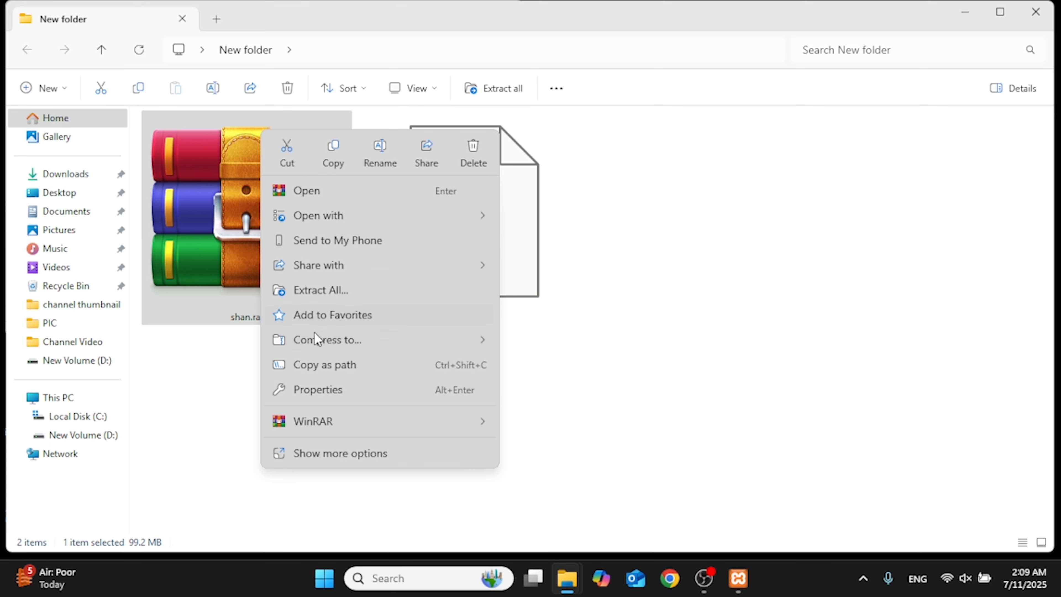
click(316, 293)
click(672, 436)
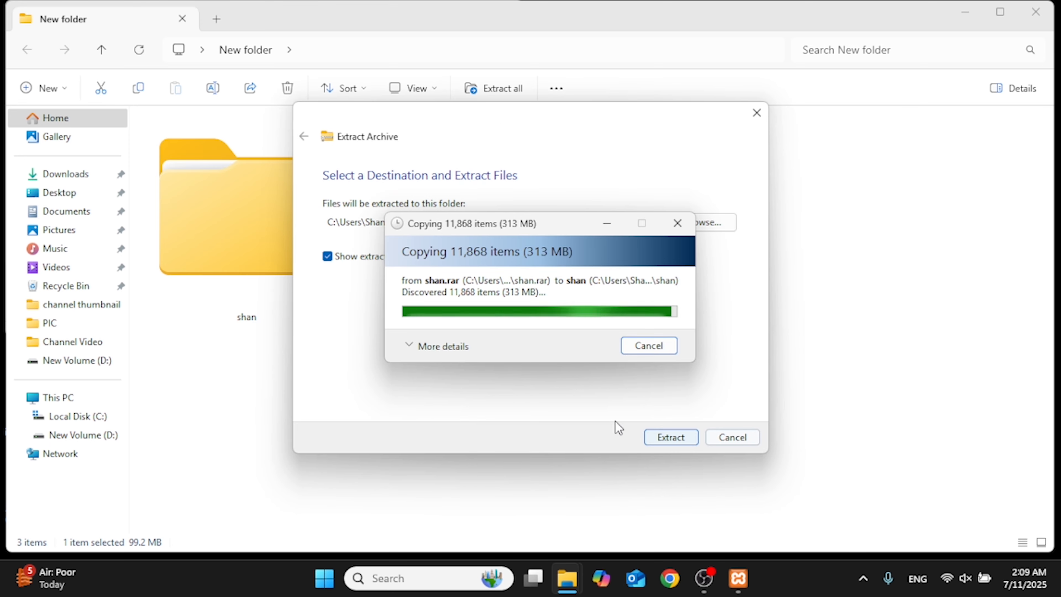
click(248, 147)
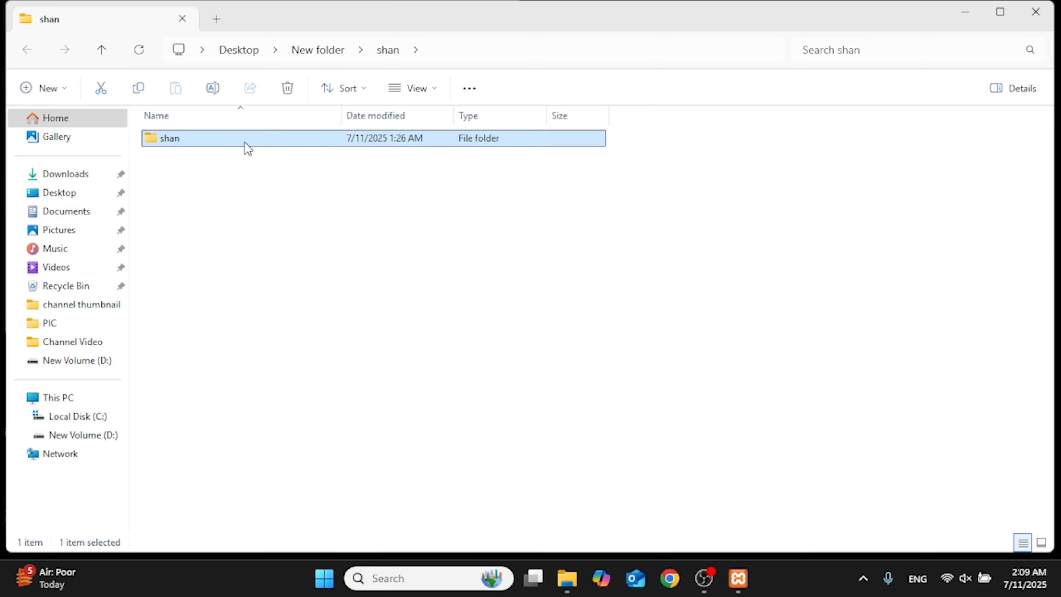
Step: Paste the copied shan site folder into C:\xampp\htdocs
click(582, 565)
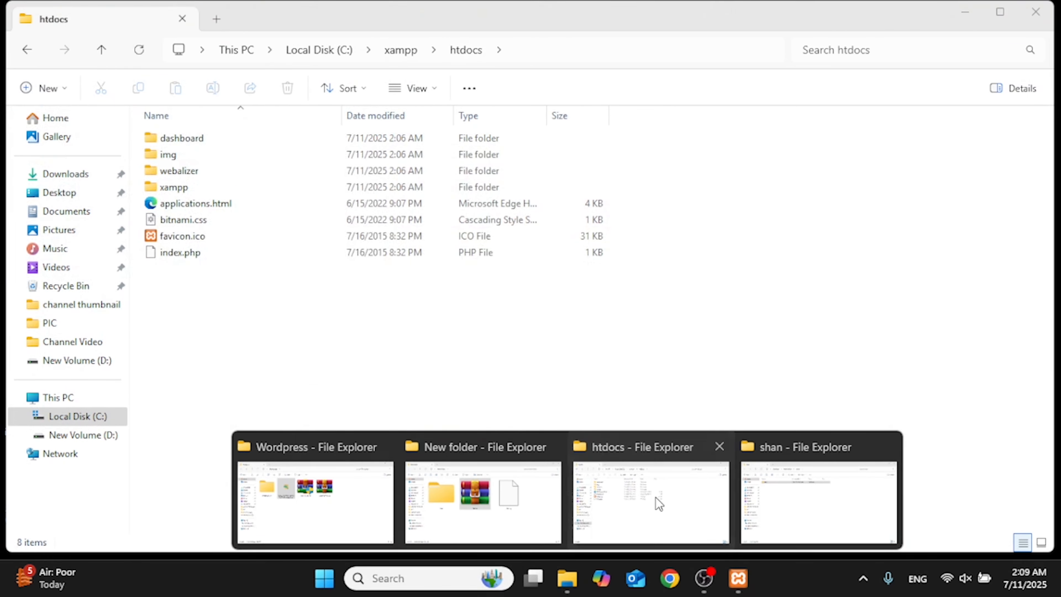
click(656, 503)
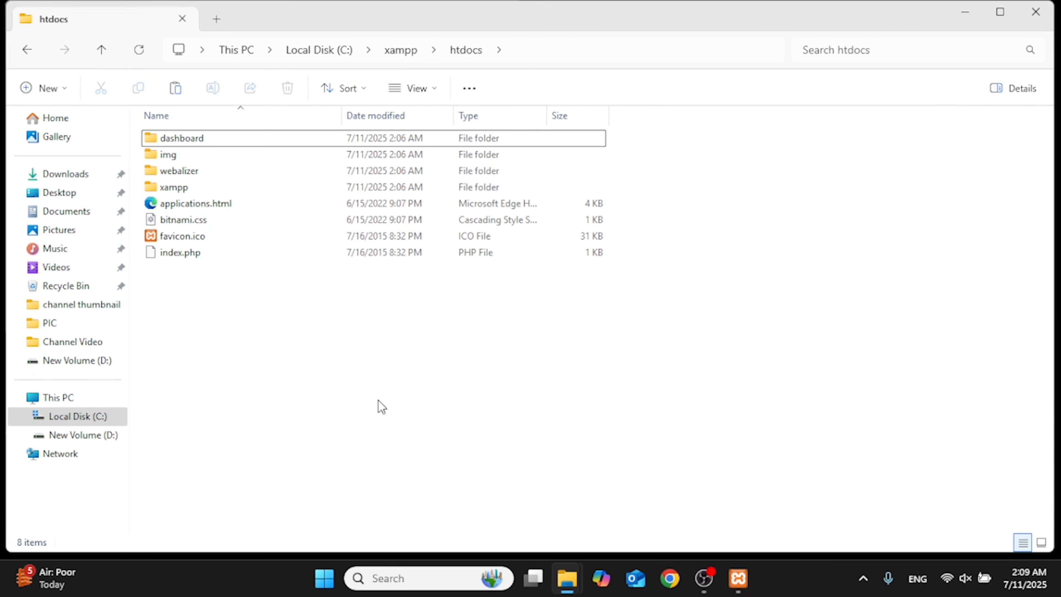
key(ctrl+v)
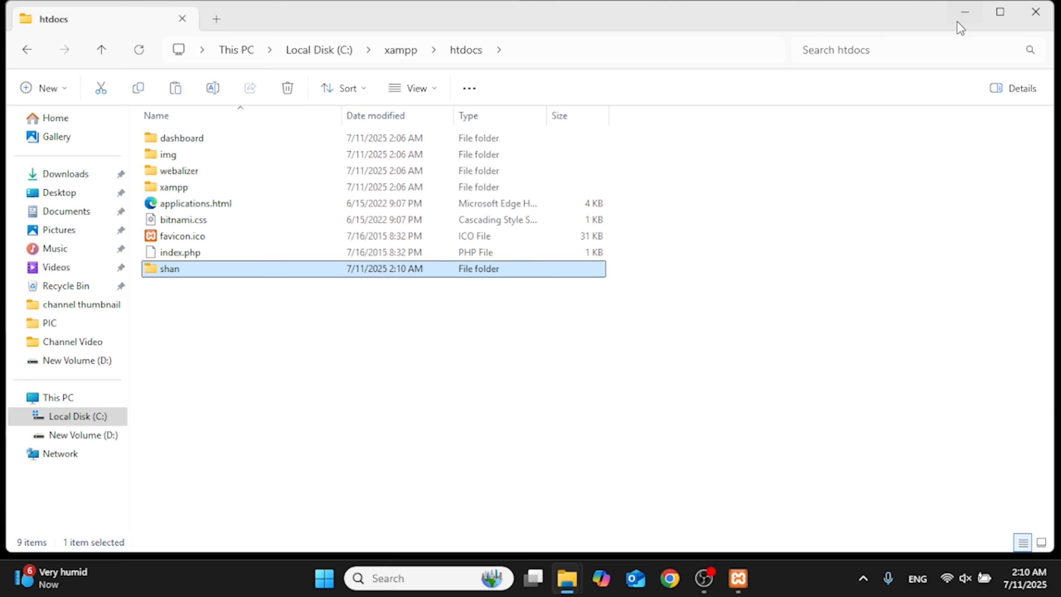
Step: Close the htdocs and shan windows, select shan.sql, and bring up XAMPP Control Panel
click(1036, 15)
click(1036, 15)
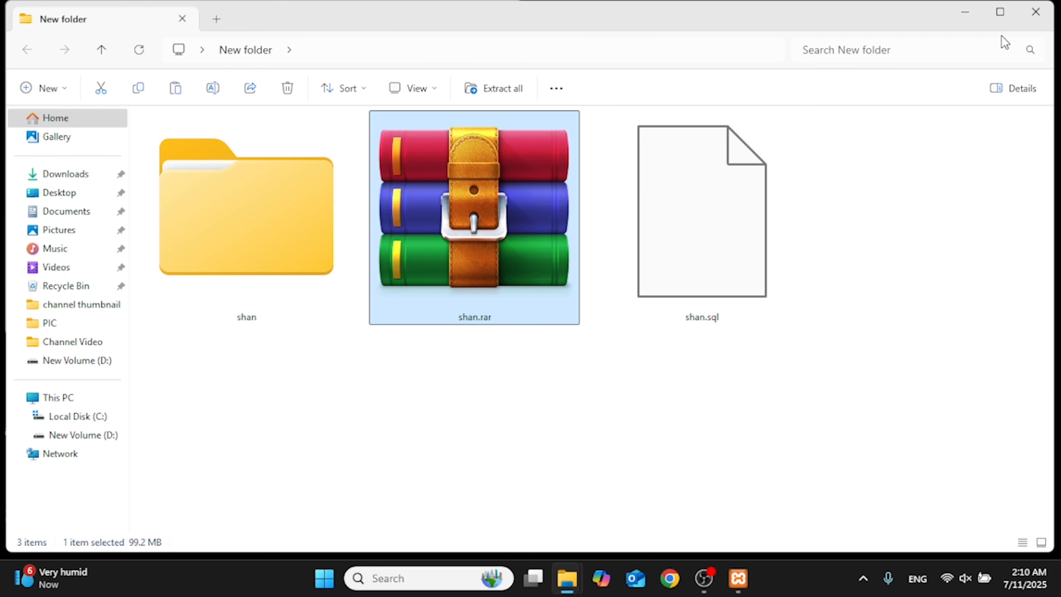
click(640, 302)
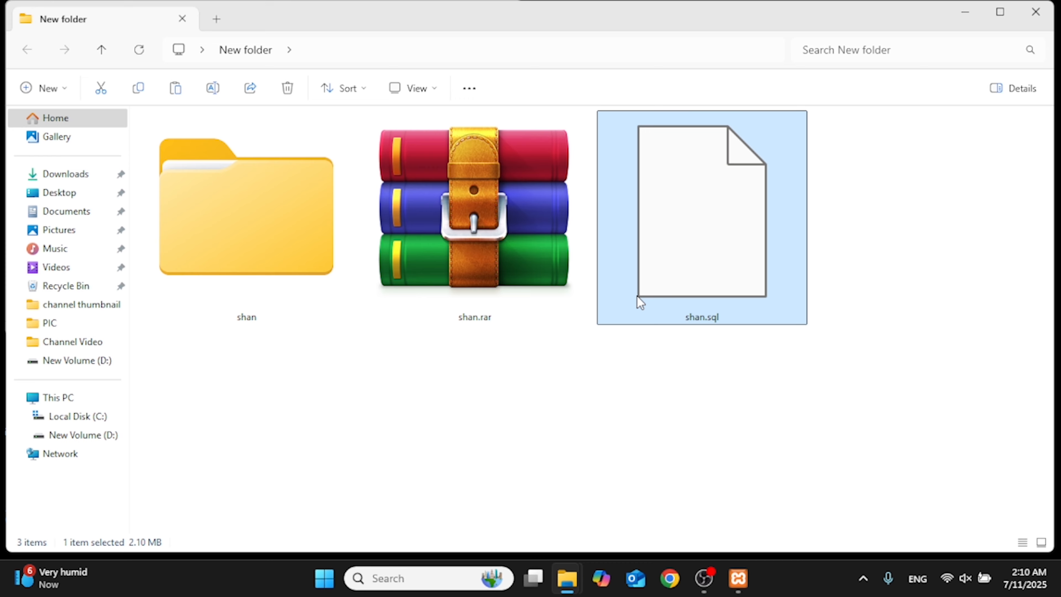
click(738, 578)
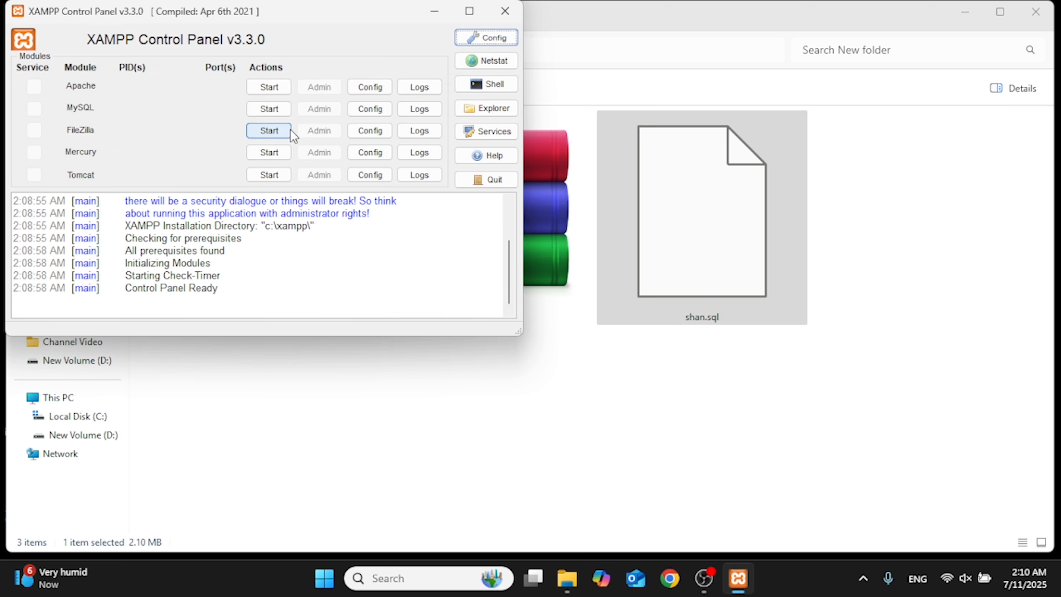
Step: Start Apache and MySQL, then open phpMyAdmin from MySQL's Admin button in a maximized browser
drag(249, 19, 417, 96)
click(423, 167)
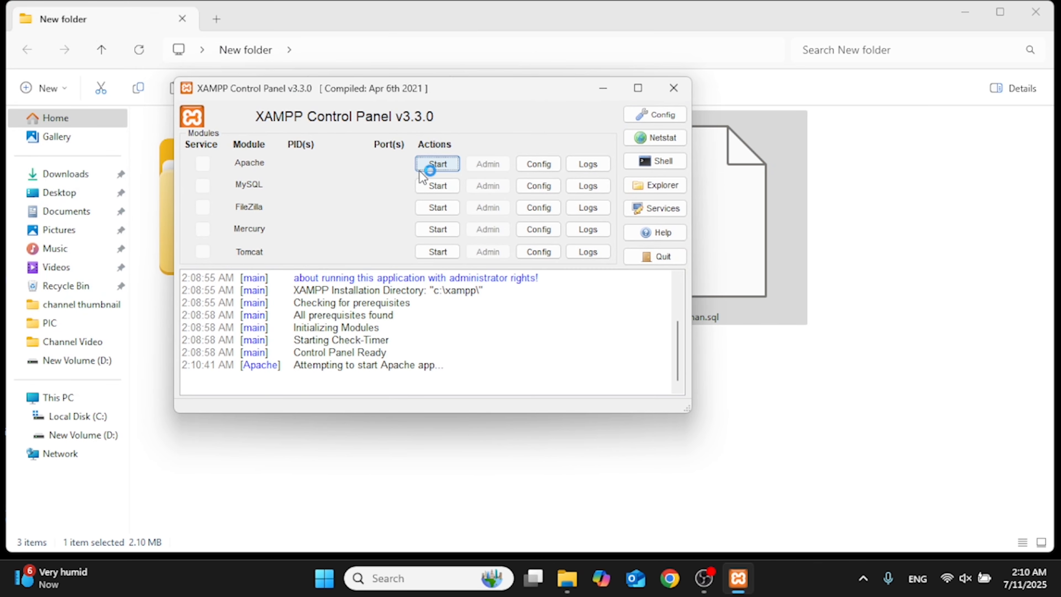
click(438, 186)
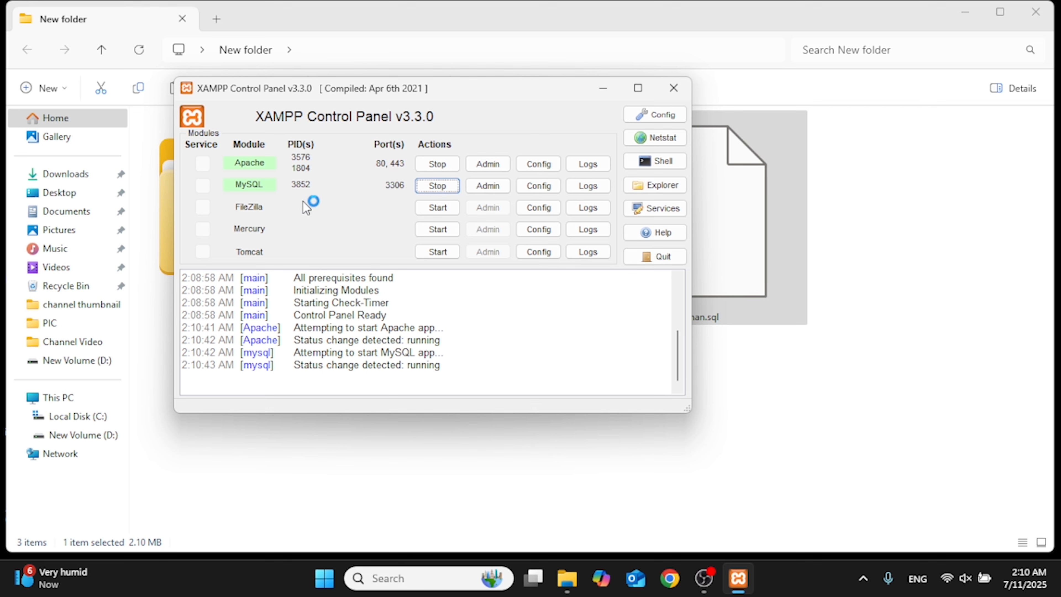
click(487, 188)
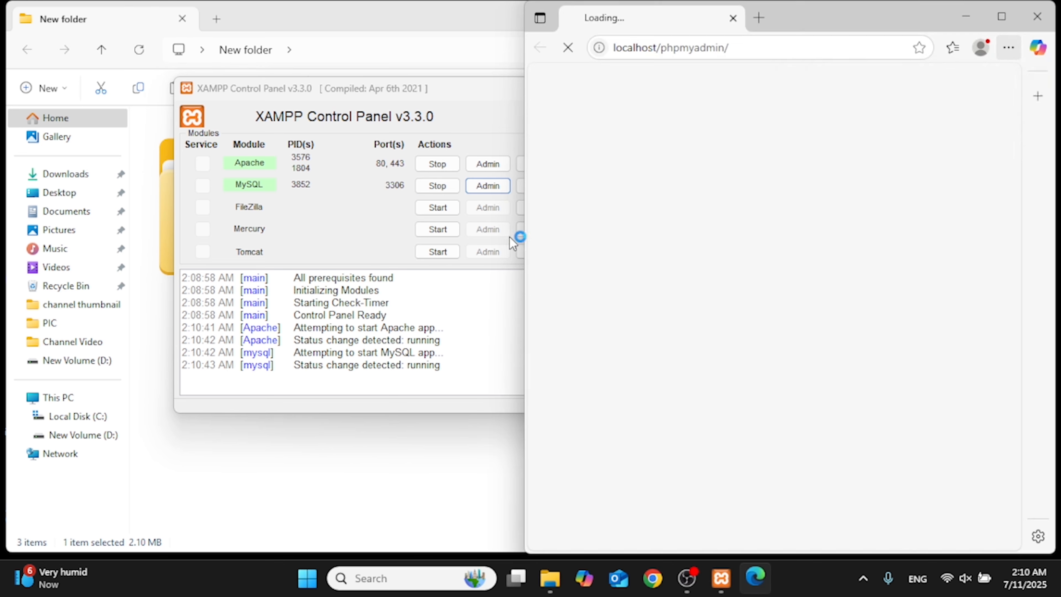
click(1003, 17)
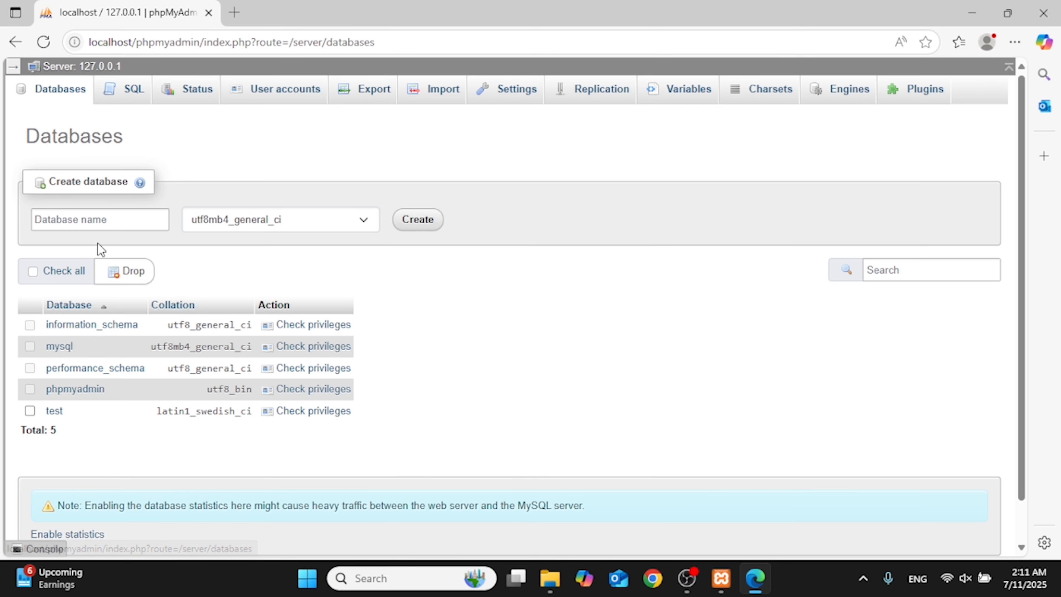
Step: Create an empty database named shan
click(97, 221)
text(shan)
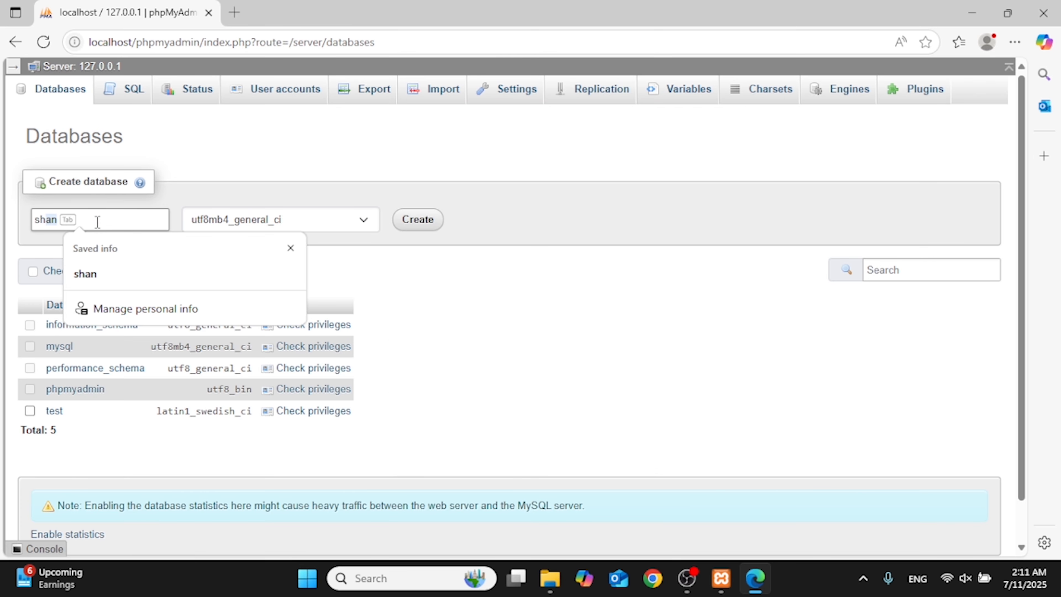
click(402, 219)
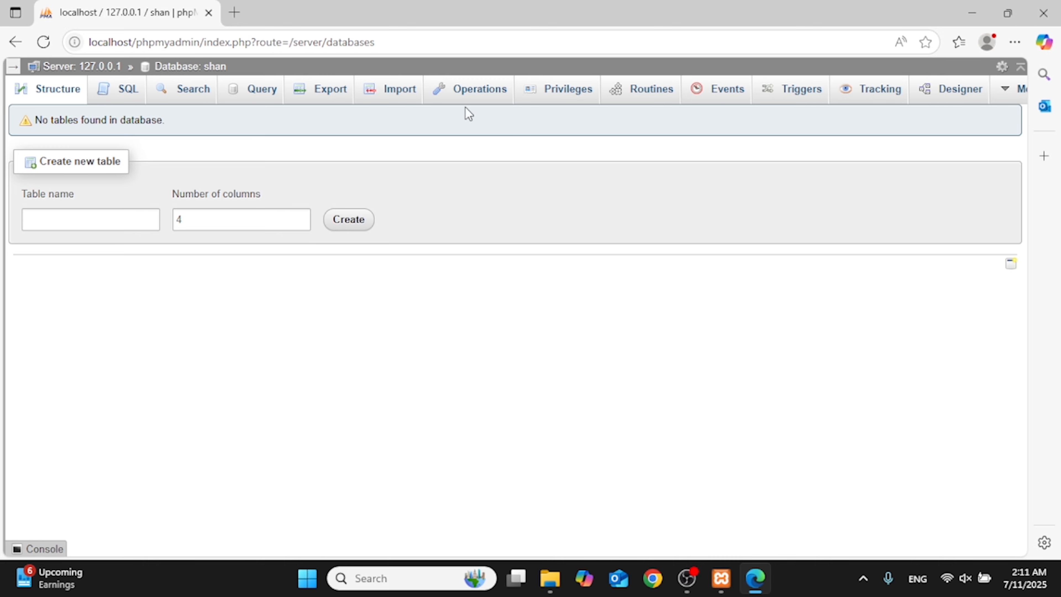
Step: Import shan.sql into the shan database with MSSQL compatibility mode
click(389, 104)
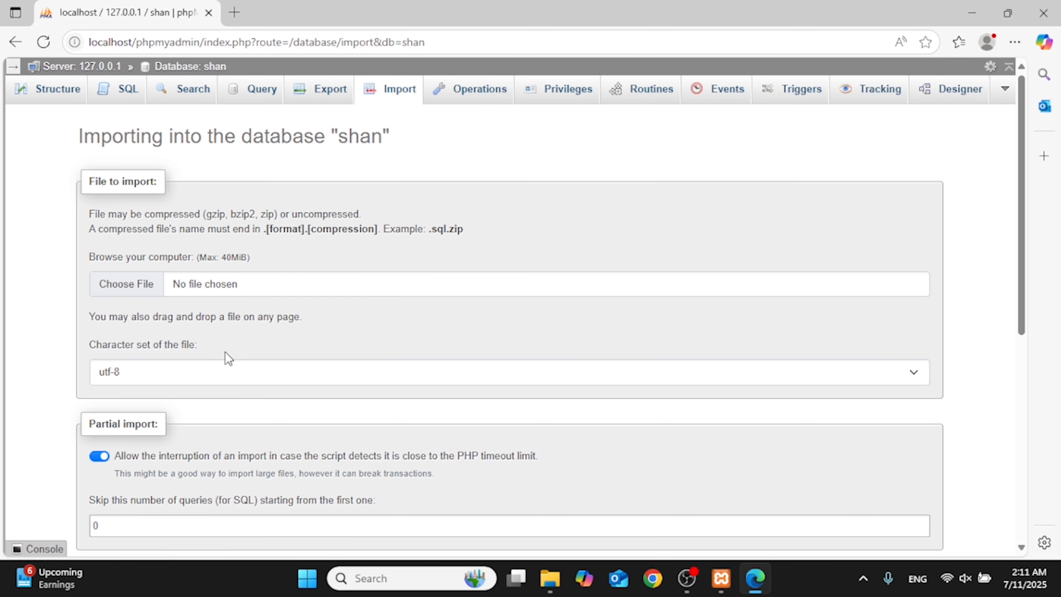
scroll(225, 352, down, 5)
click(127, 287)
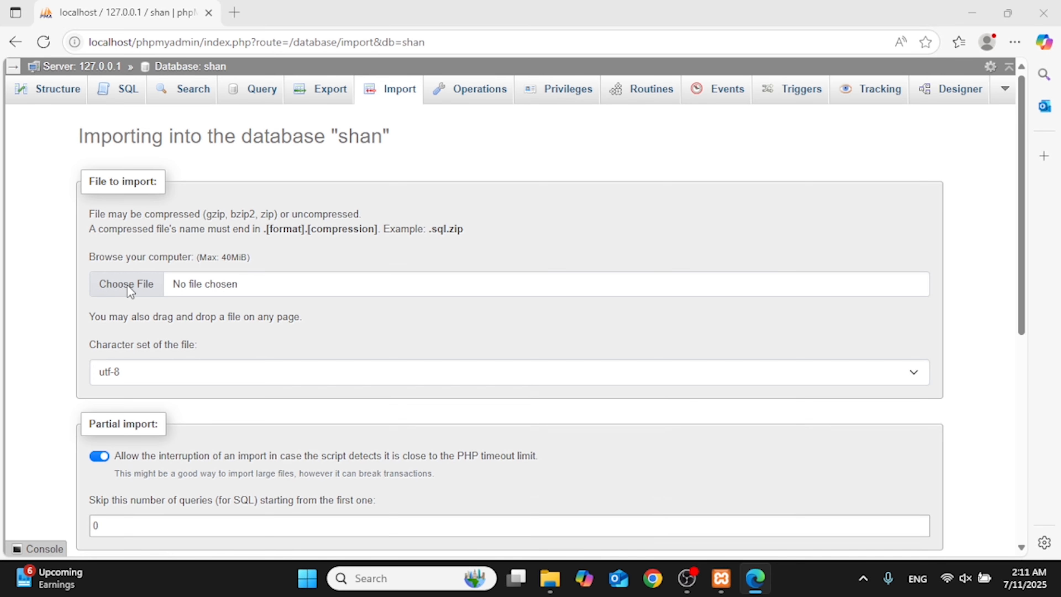
click(178, 158)
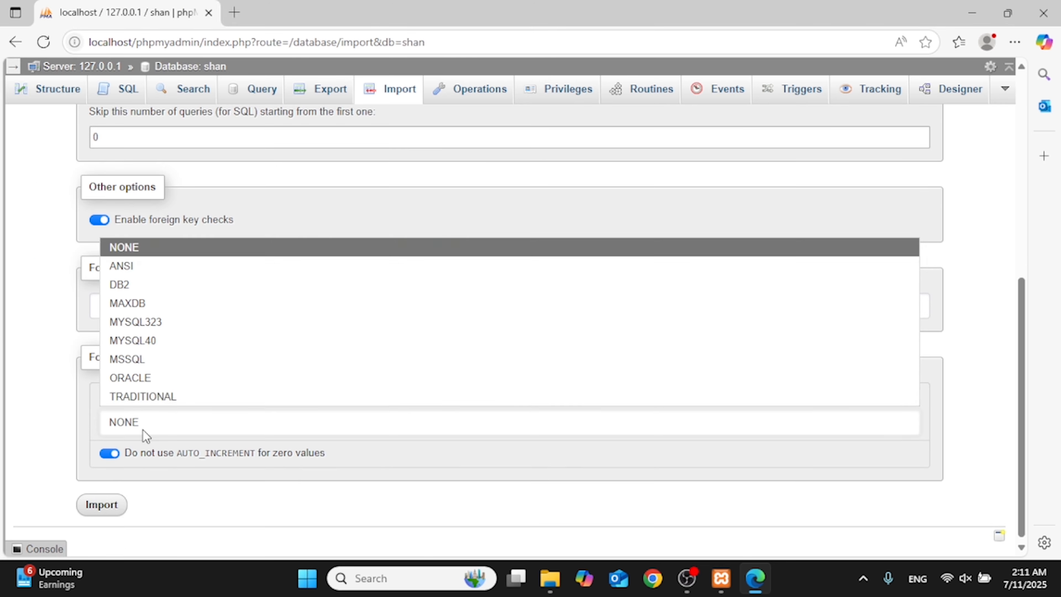
click(140, 363)
click(118, 511)
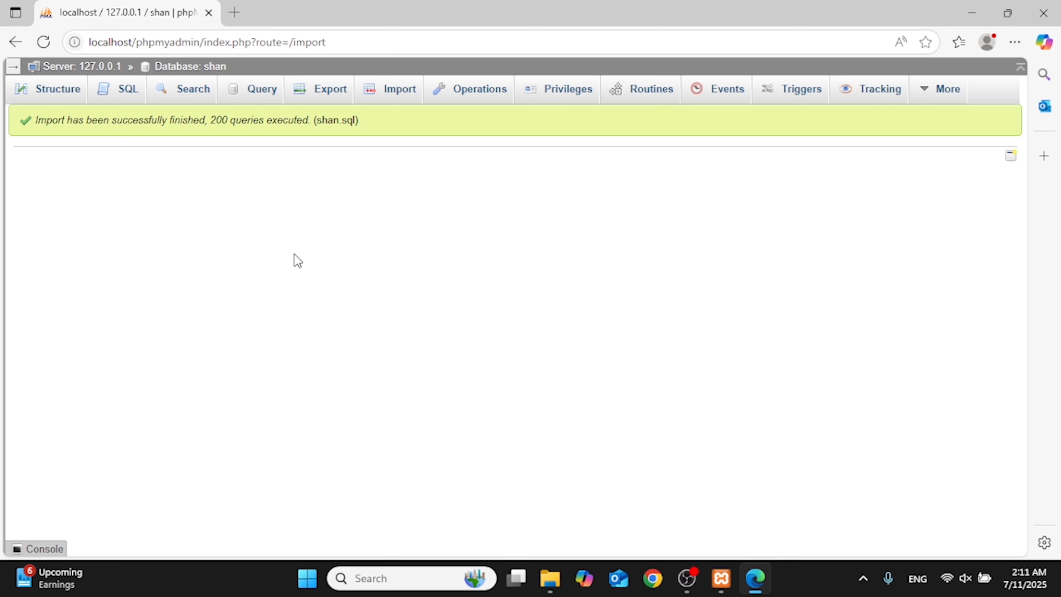
Step: Close the browser, XAMPP Control Panel and Explorer, then load localhost/shan in Chrome
click(1043, 12)
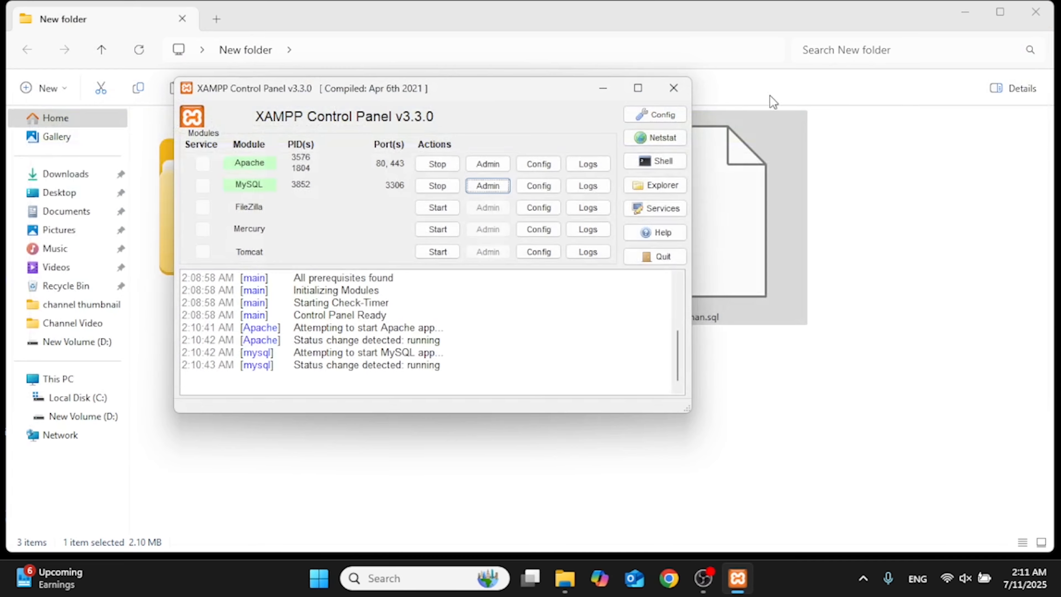
click(684, 91)
click(1036, 12)
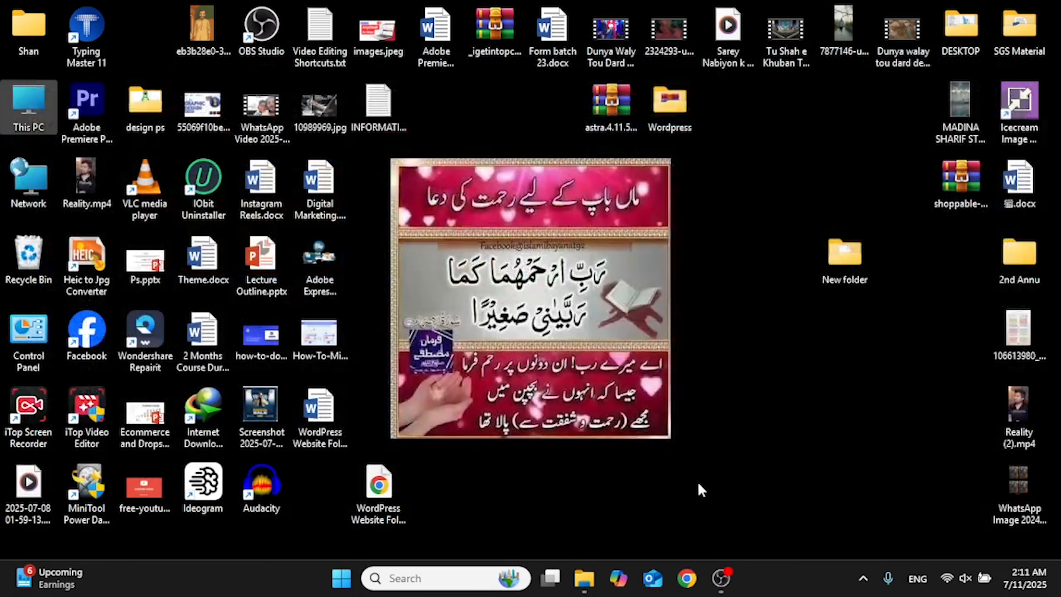
click(687, 577)
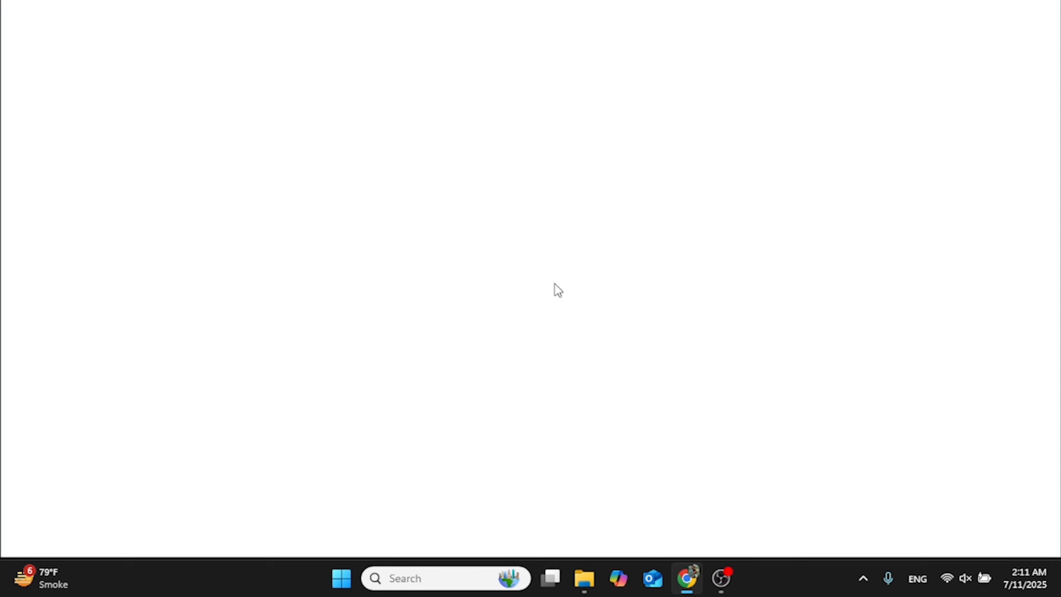
text(lo)
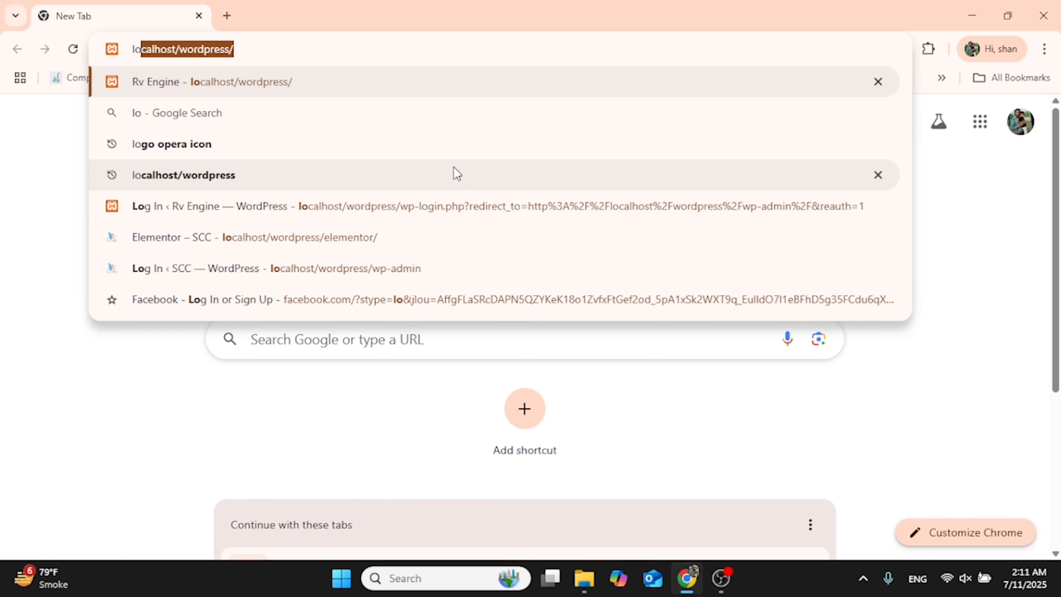
key(Right)
key(BackSpace)
key(BackSpace)
key(BackSpace)
key(BackSpace)
key(BackSpace)
key(BackSpace)
key(BackSpace)
key(BackSpace)
key(BackSpace)
text(shan)
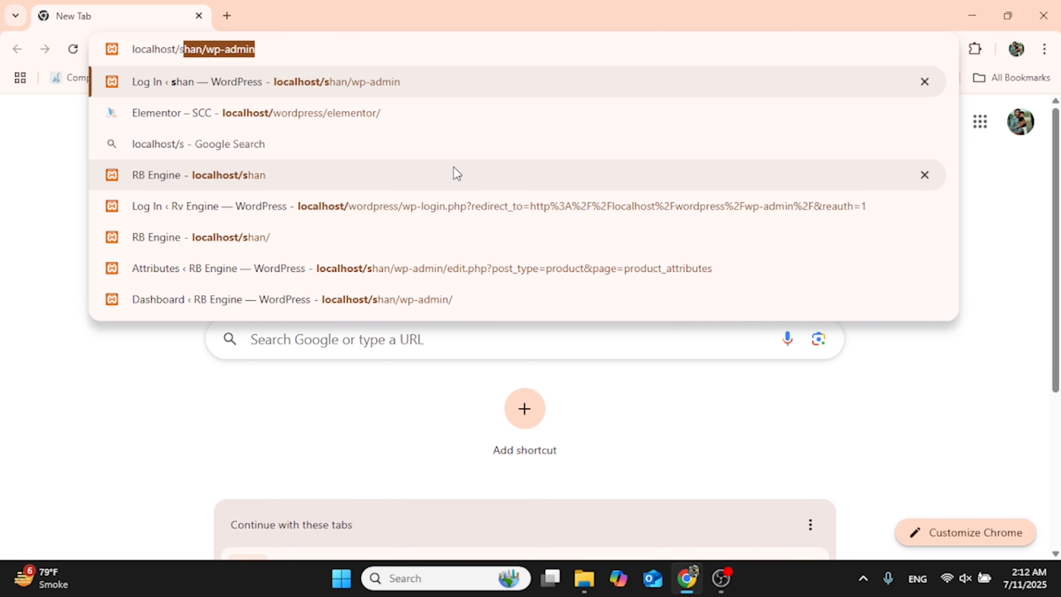
key(Delete)
key(Return)
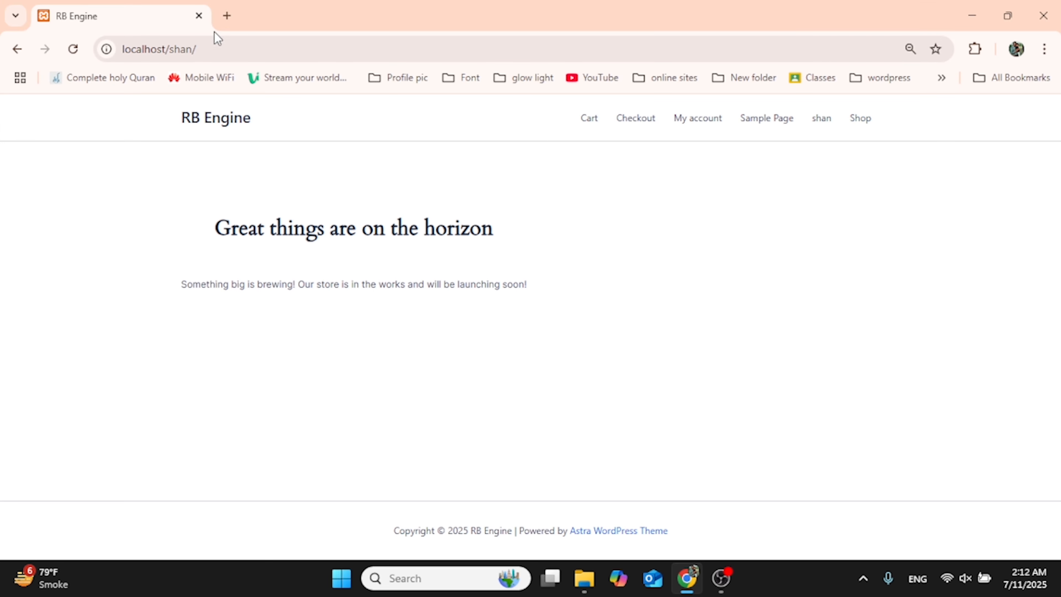
Step: In a second tab, load localhost/shan/wp-admin after correcting the suggested wordpress path
click(226, 15)
text(lo)
key(Right)
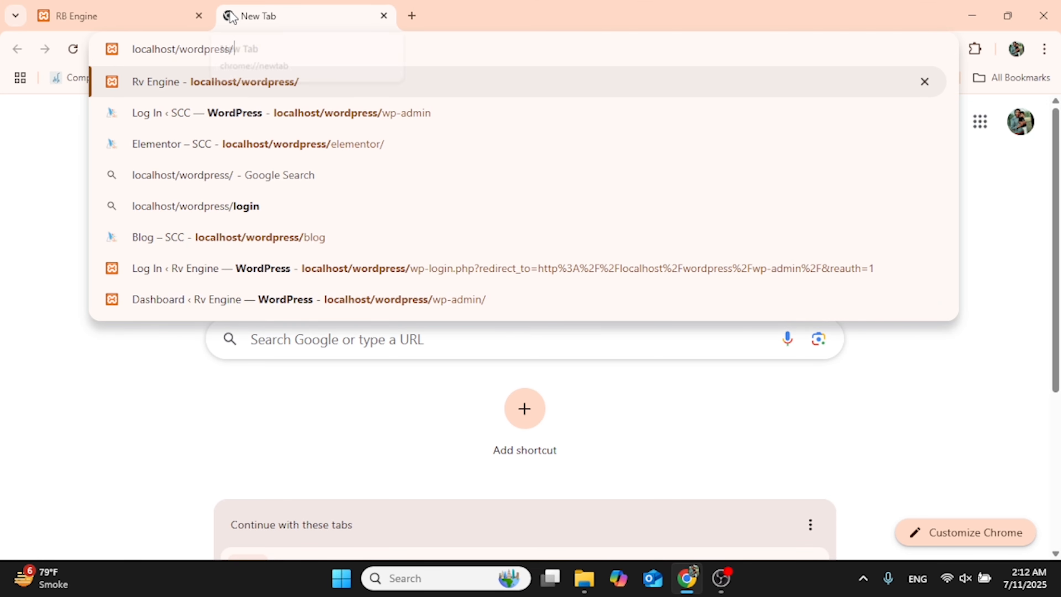
text(wop)
key(BackSpace)
key(BackSpace)
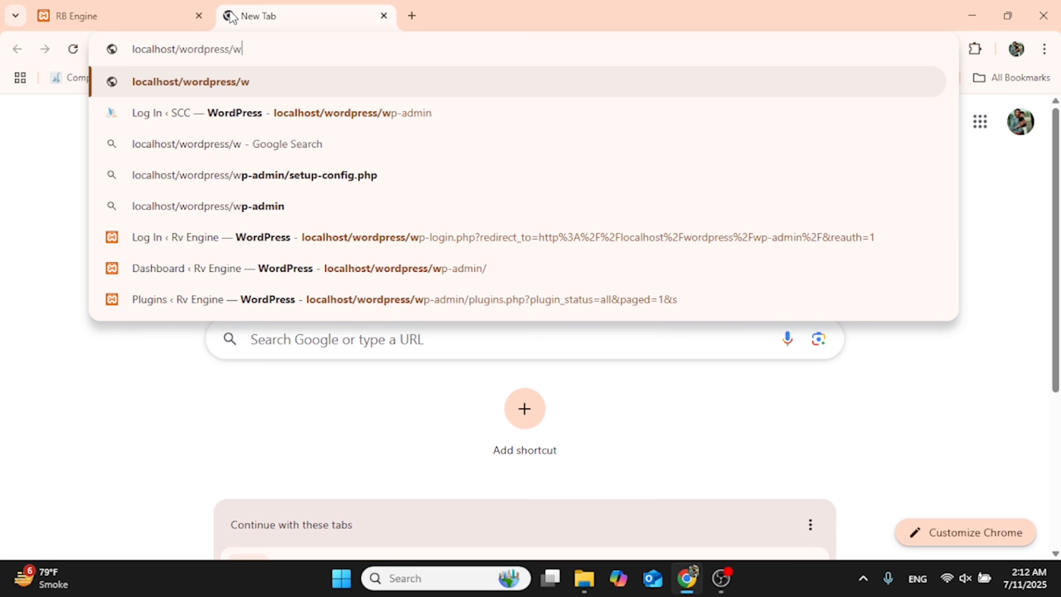
text(p)
key(Right)
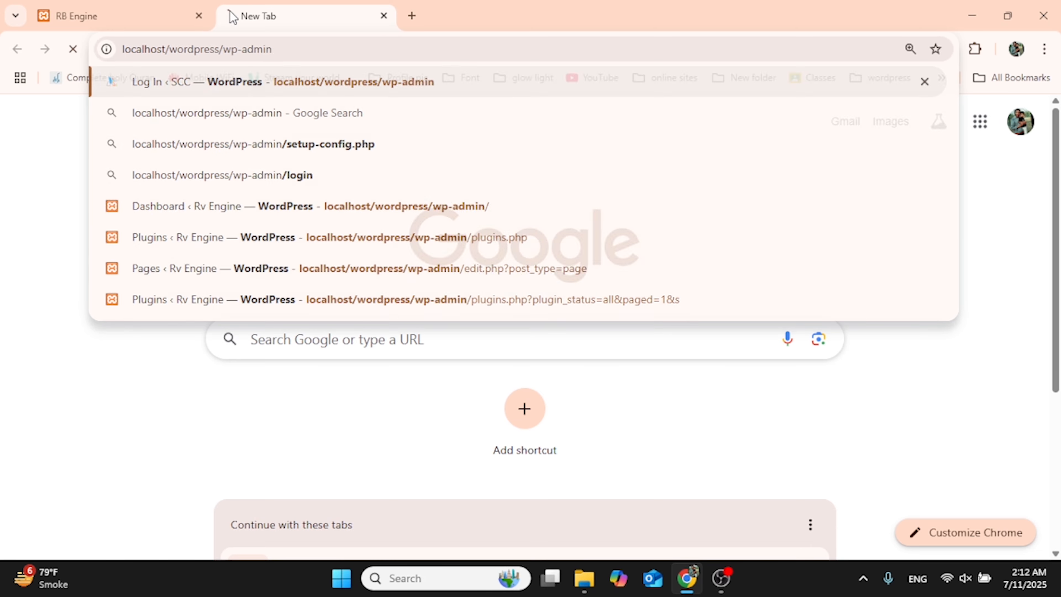
key(Return)
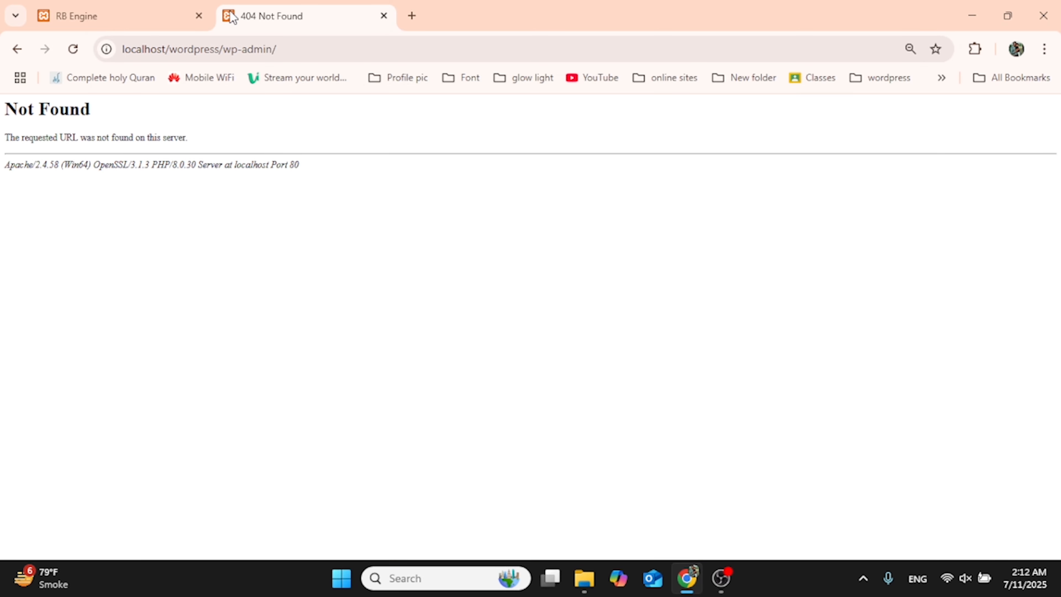
click(211, 58)
double_click(208, 57)
key(BackSpace)
text(shan)
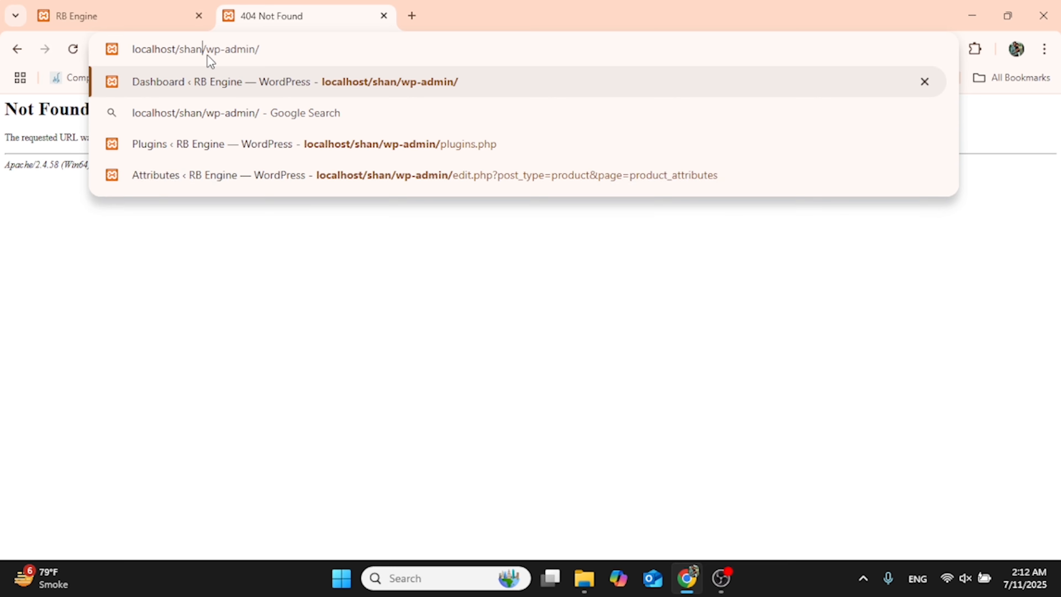
key(Return)
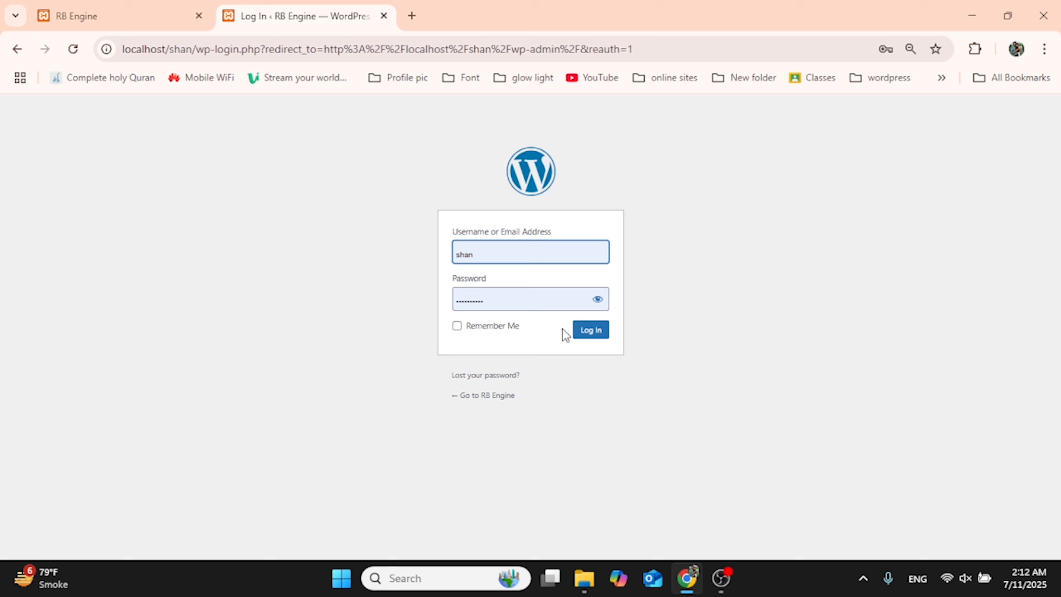
Step: Log in to the shan site's WordPress dashboard and browse the admin sidebar
click(587, 332)
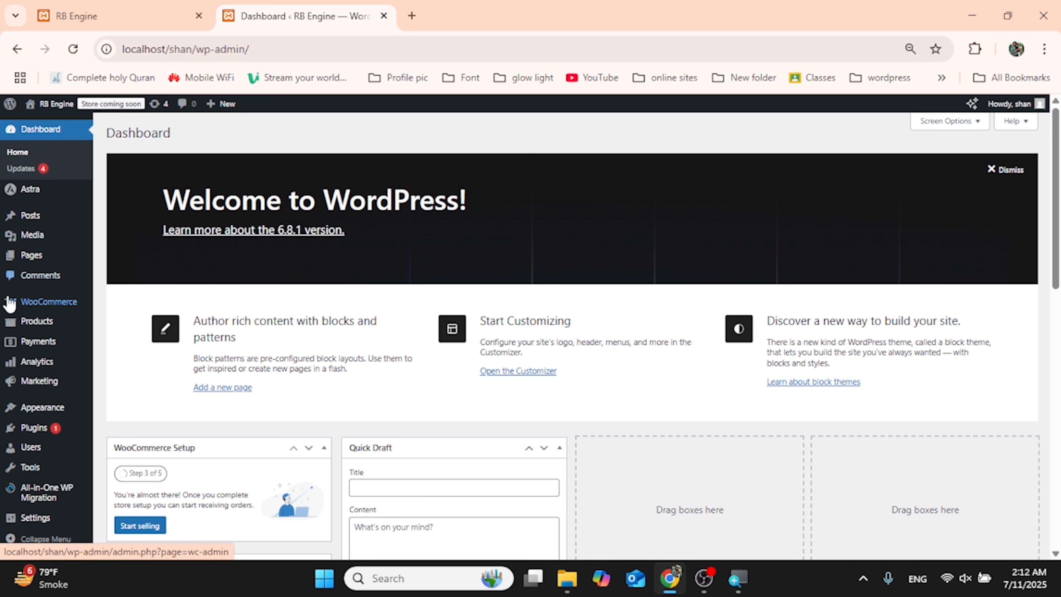
mouse_move(26, 313)
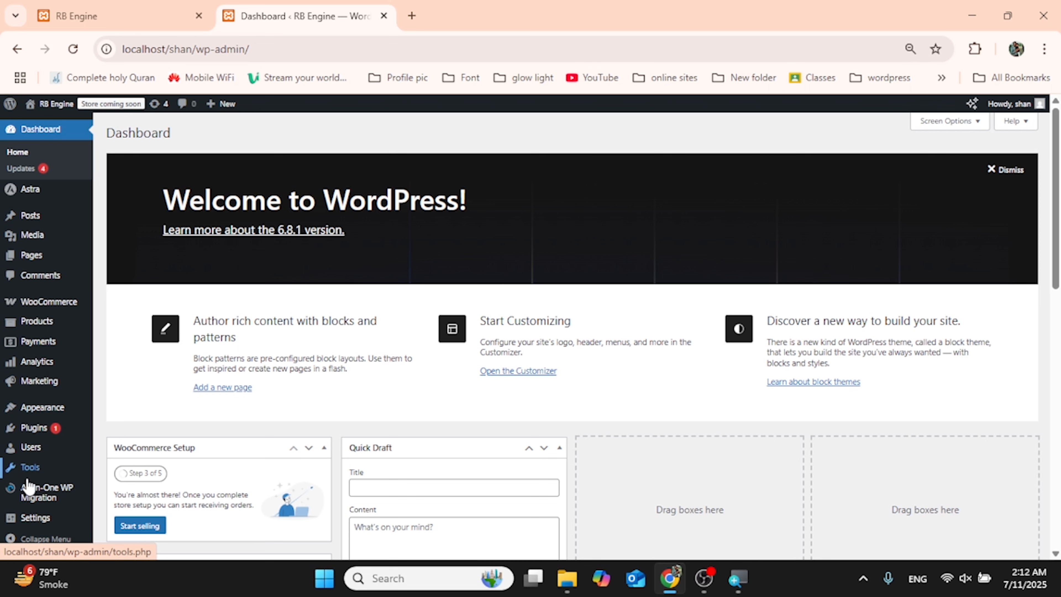
mouse_move(31, 525)
mouse_move(45, 497)
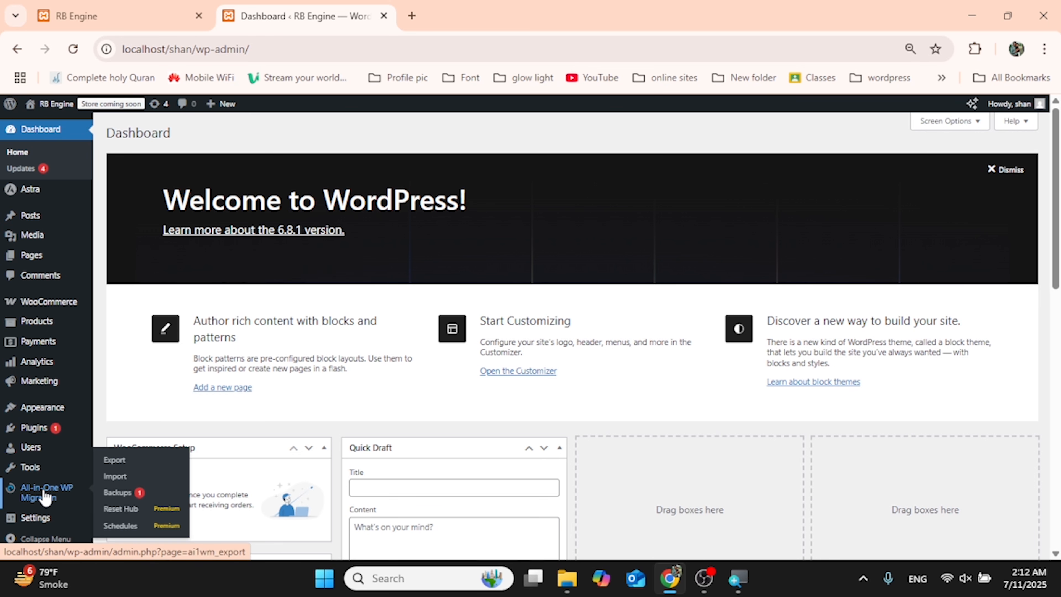
Step: Switch between the front page and dashboard tabs, ending on the RB Engine front page
click(110, 7)
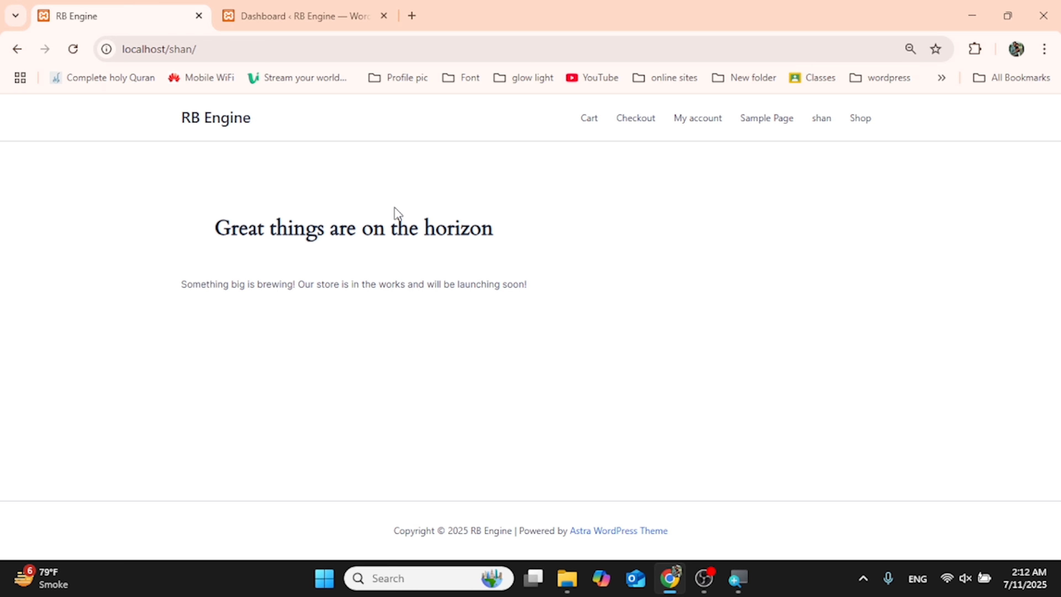
click(322, 12)
click(170, 6)
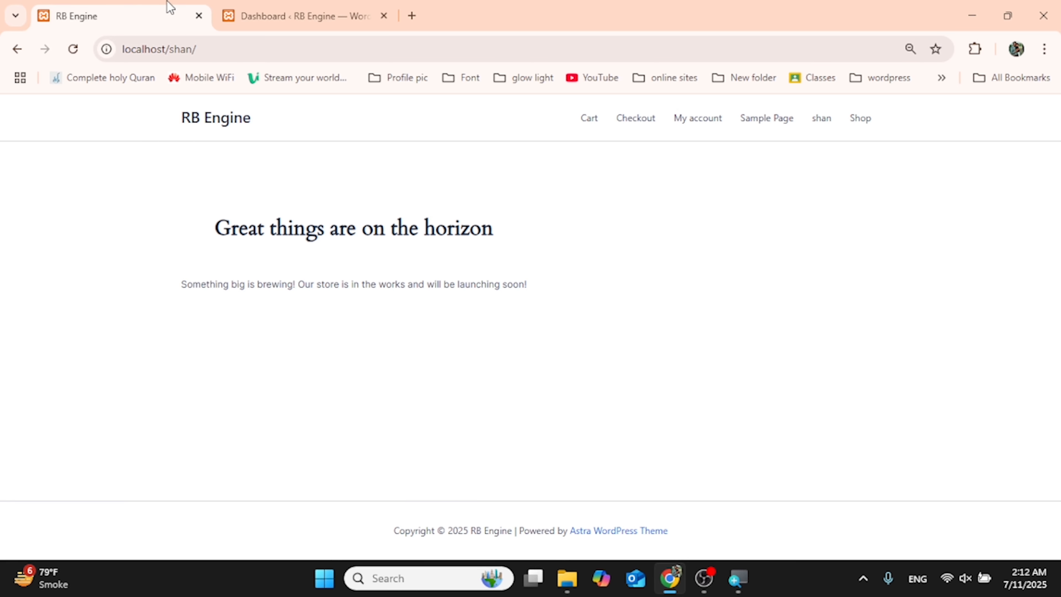